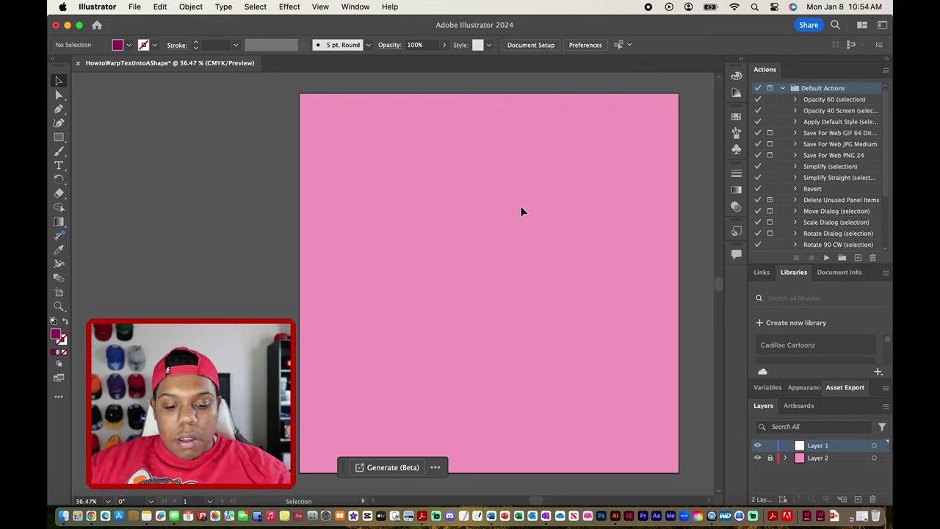
# Paste the red heart, move it up and right, and scale it up to fill the artboard.
pyautogui.press('super+v')
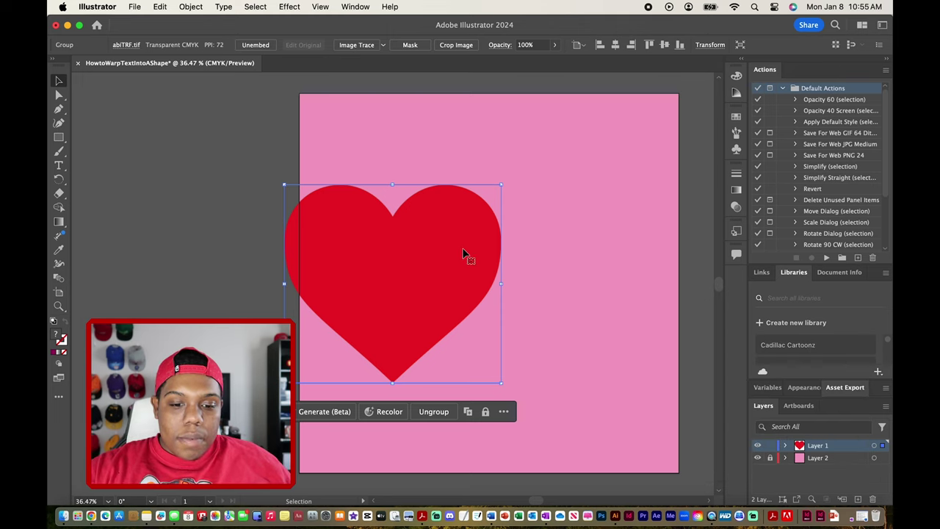
pyautogui.moveTo(470, 256); pyautogui.dragTo(492, 173)
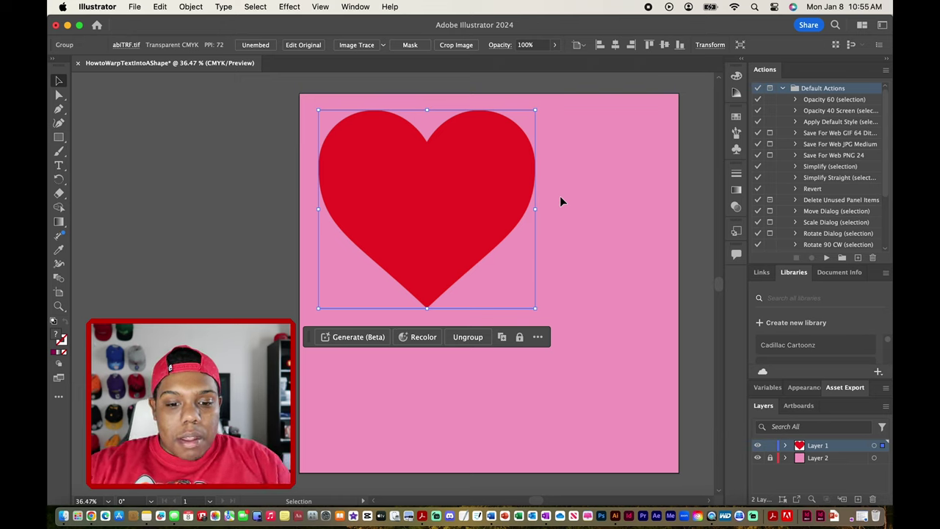
pyautogui.moveTo(536, 309); pyautogui.dragTo(661, 434)
pyautogui.moveTo(564, 268); pyautogui.dragTo(564, 282)
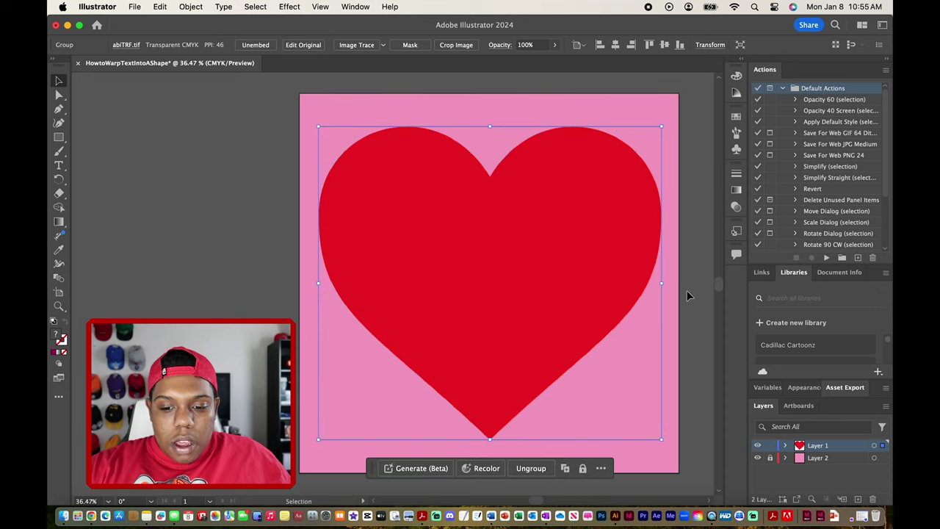
pyautogui.click(686, 291)
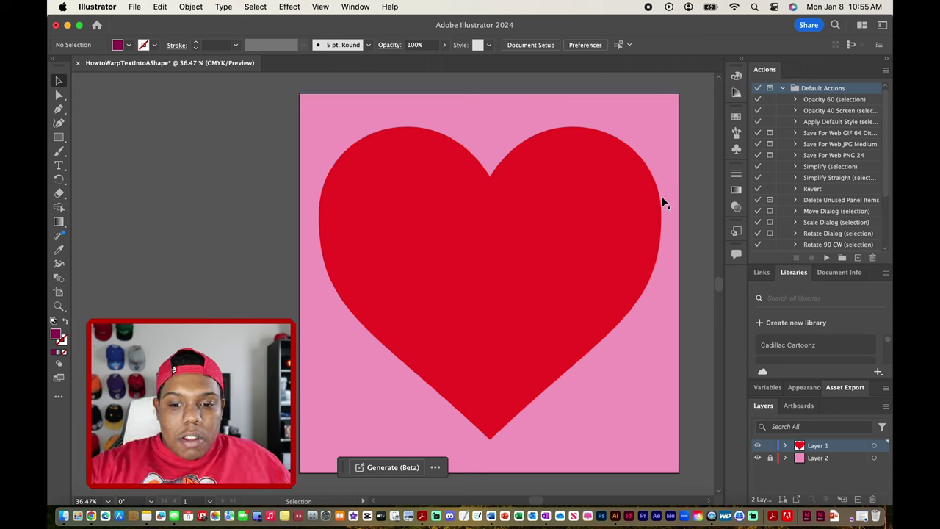
# Image Trace the red heart and expand the tracing into editable paths.
pyautogui.click(551, 182)
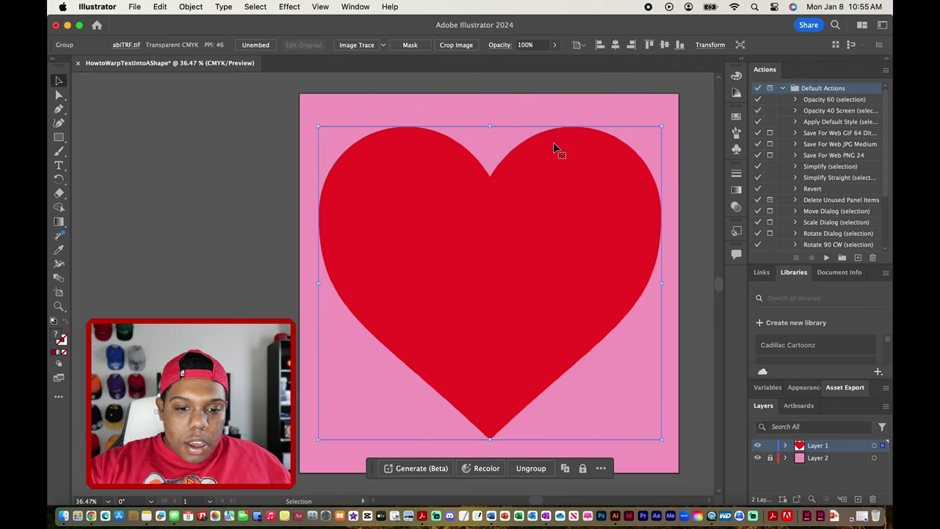
pyautogui.click(363, 46)
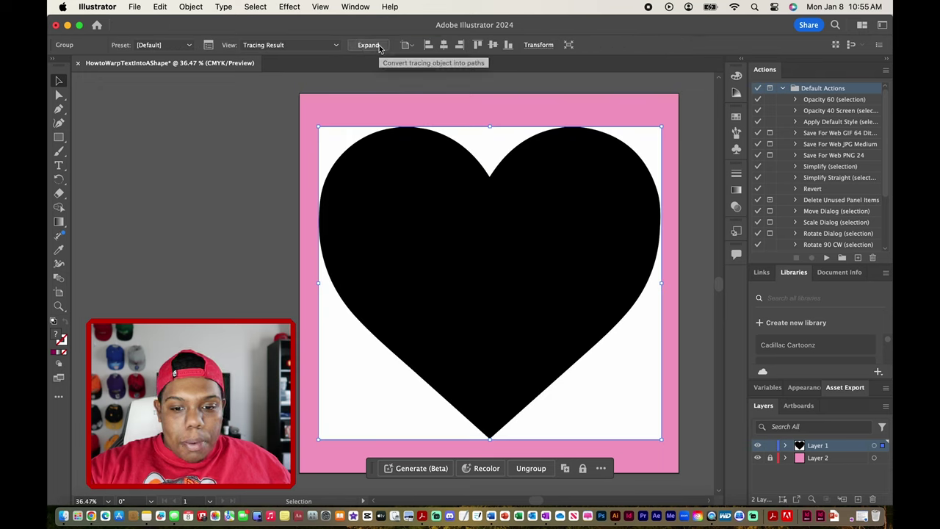
pyautogui.click(369, 45)
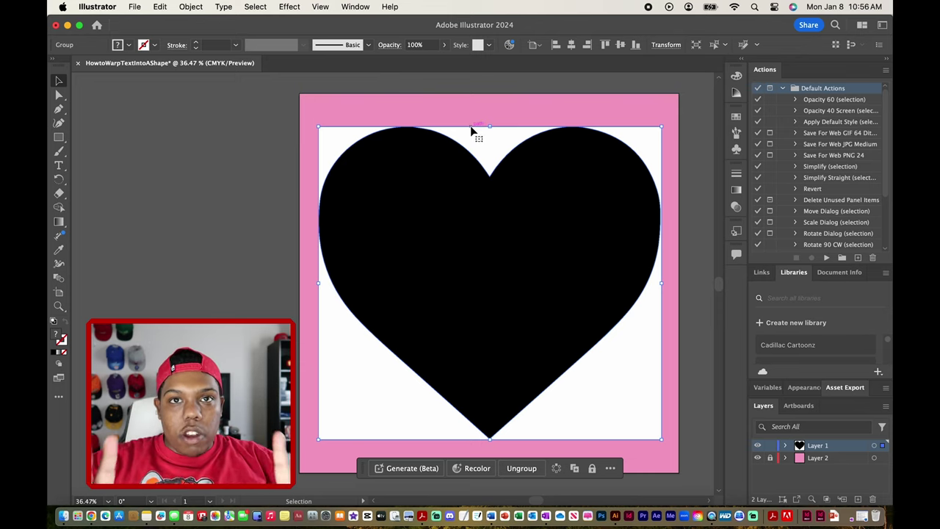
# Delete the white background path and the white notch above the heart with Direct Selection.
pyautogui.click(59, 96)
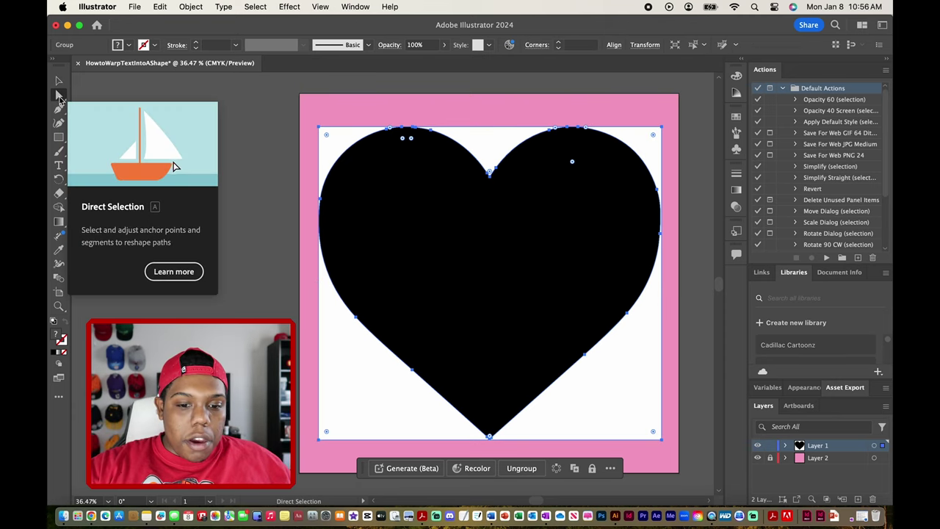
pyautogui.click(286, 120)
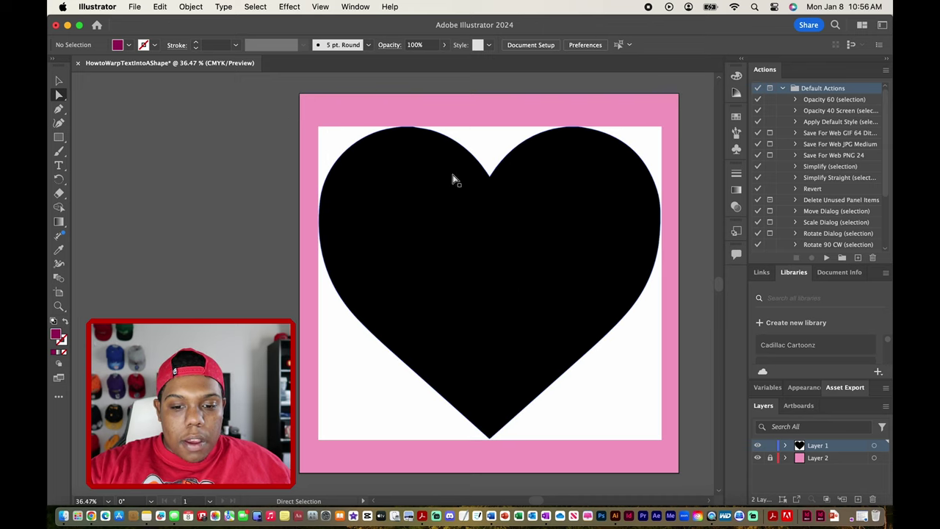
pyautogui.click(335, 145)
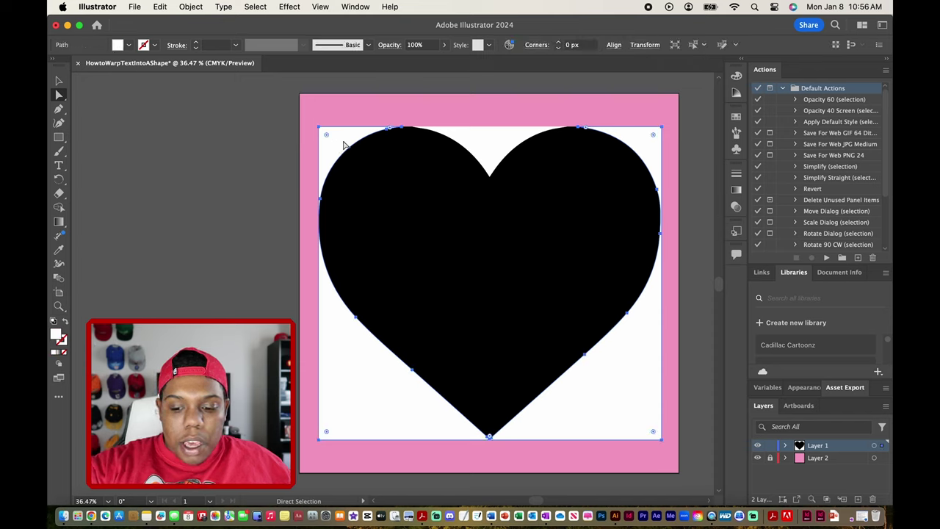
pyautogui.press('BackSpace')
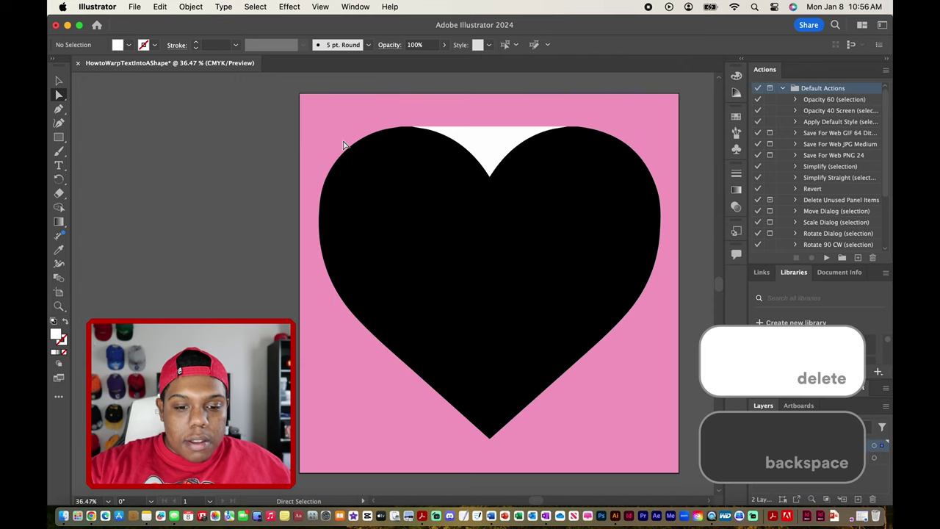
pyautogui.click(491, 144)
pyautogui.press('BackSpace')
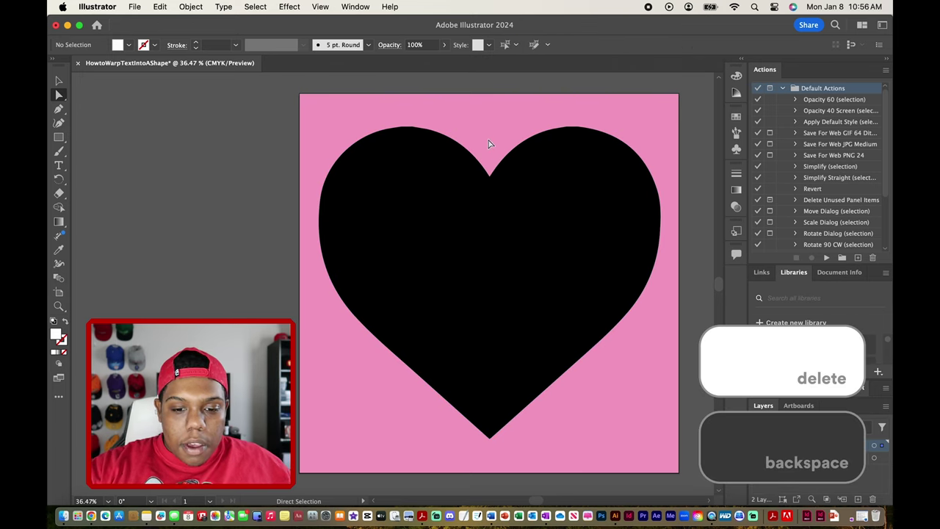
pyautogui.press('v')
pyautogui.press('super+minus')
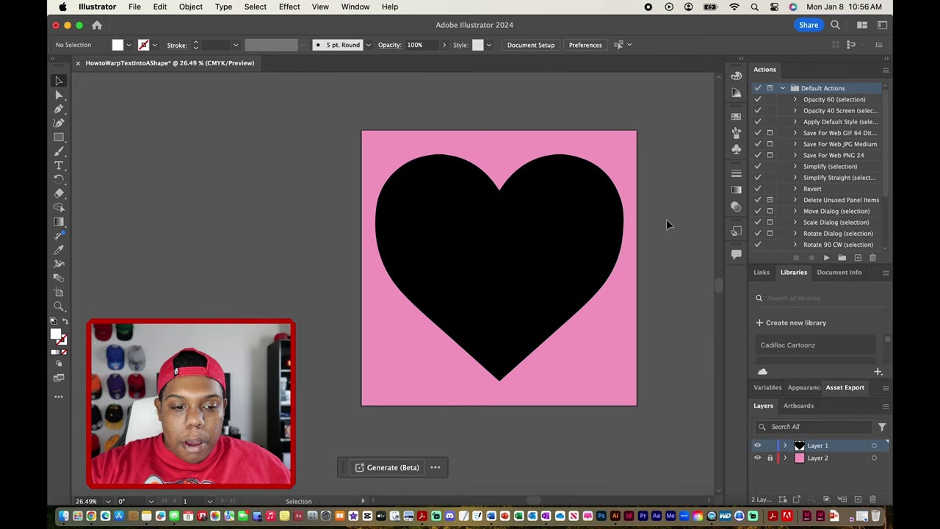
# Park the black heart on the pasteboard left of the pink artboard.
pyautogui.scroll(2, 515, 212)
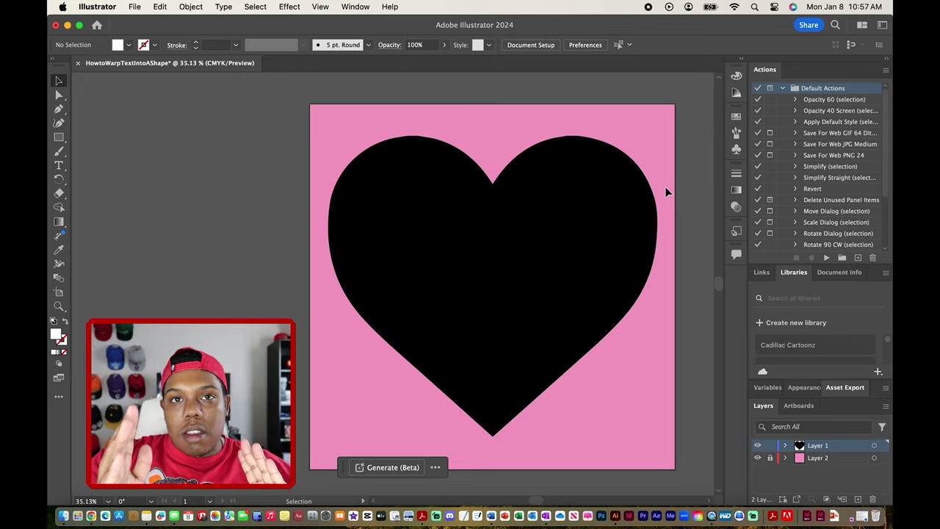
pyautogui.press('super+z')
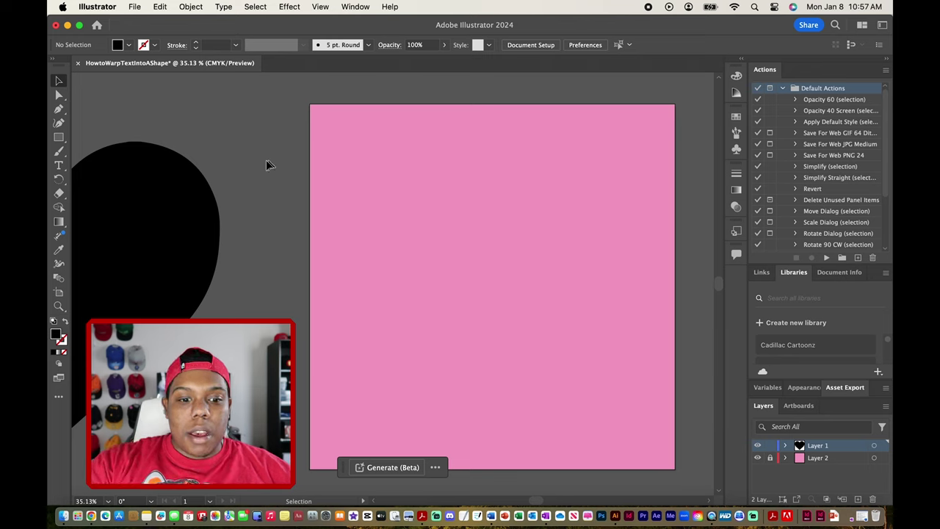
pyautogui.moveTo(147, 220); pyautogui.dragTo(565, 220)
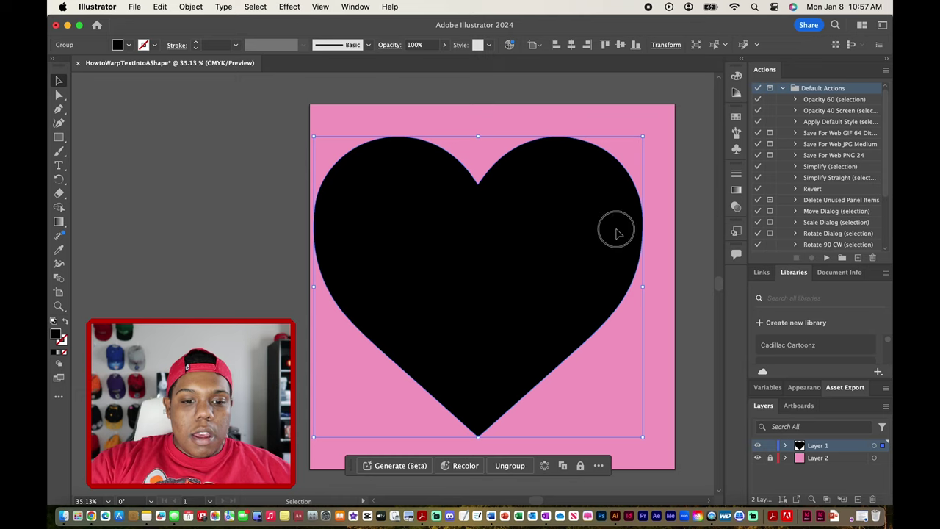
pyautogui.moveTo(615, 227); pyautogui.dragTo(594, 215)
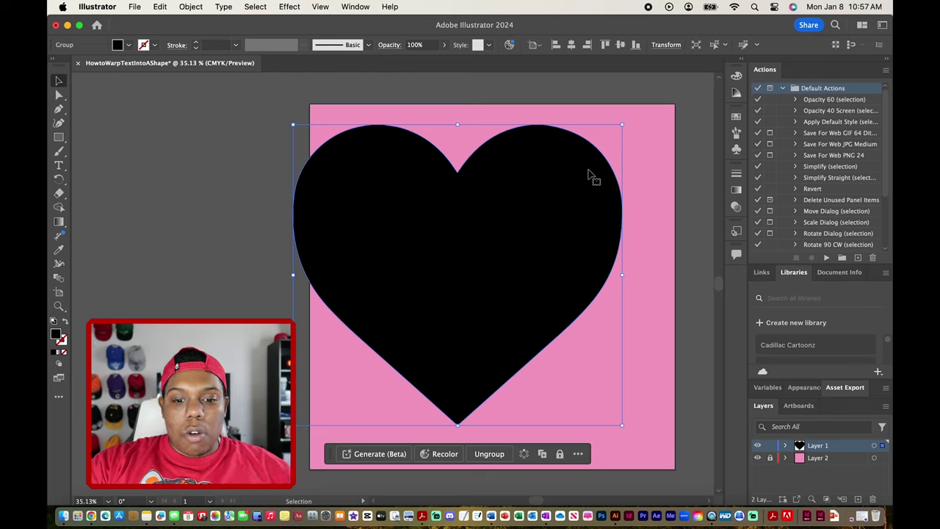
pyautogui.moveTo(589, 175); pyautogui.dragTo(179, 185)
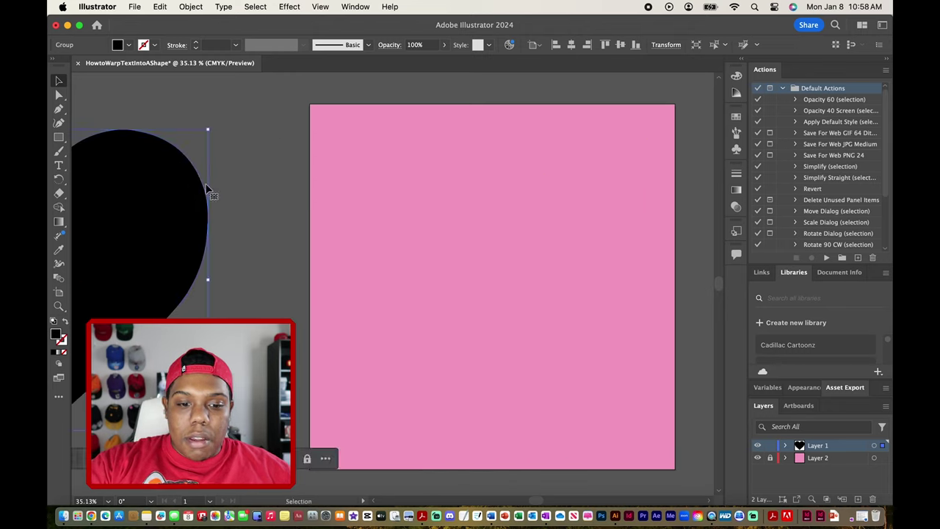
pyautogui.click(278, 194)
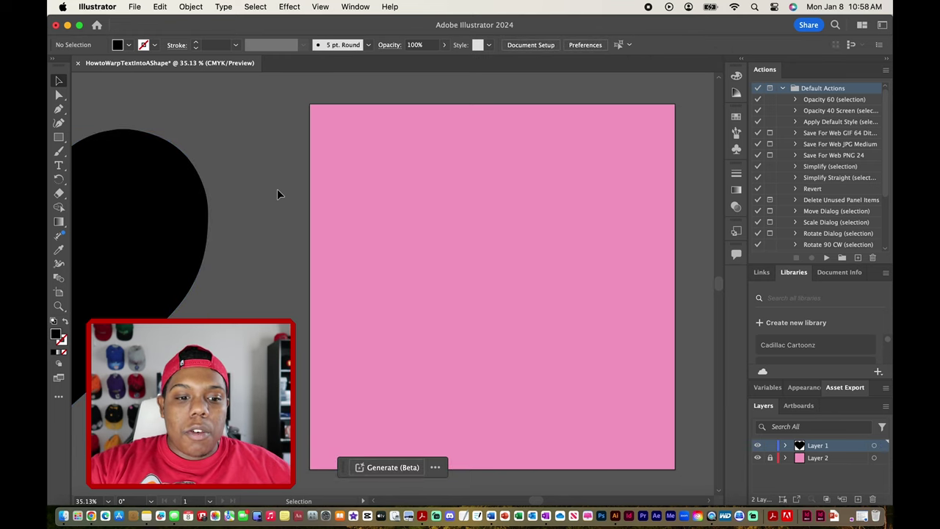
# Create a text box across the artboard's top reading 'HAPPY' and trim its height.
pyautogui.click(60, 166)
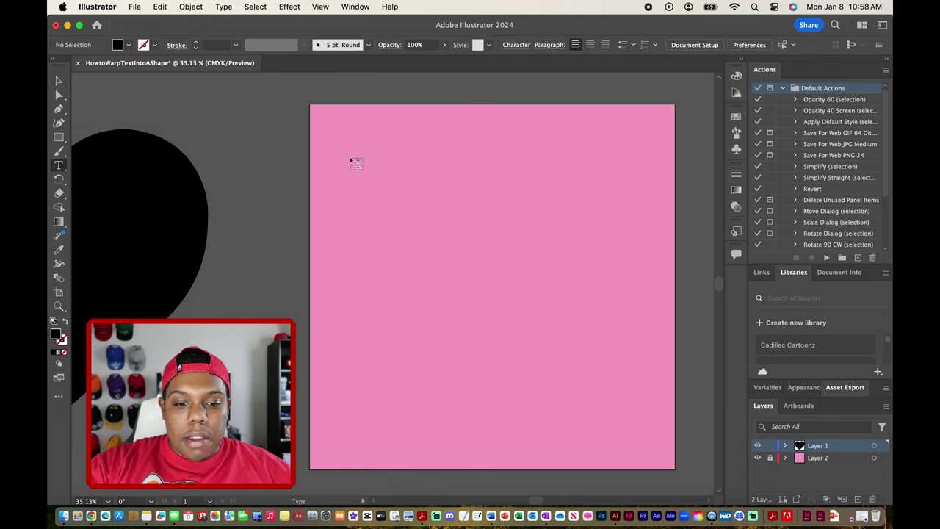
pyautogui.press('v')
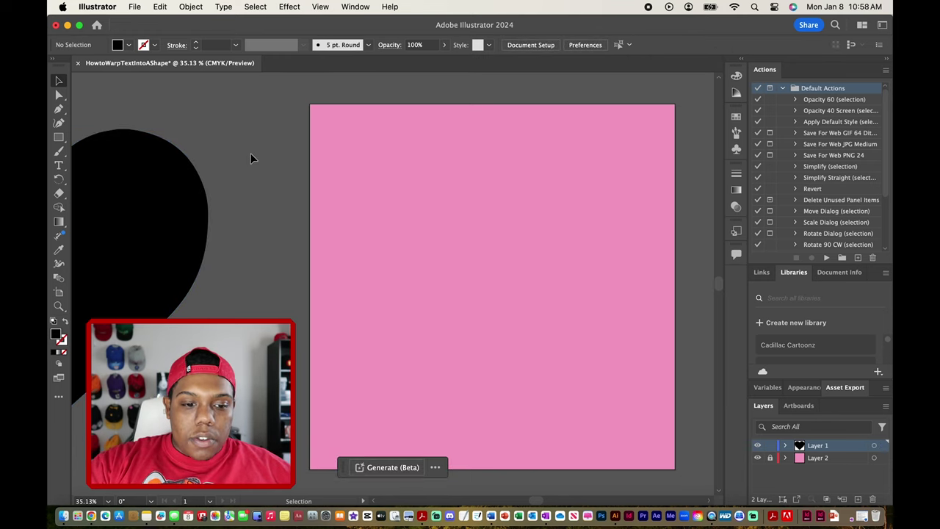
pyautogui.click(60, 167)
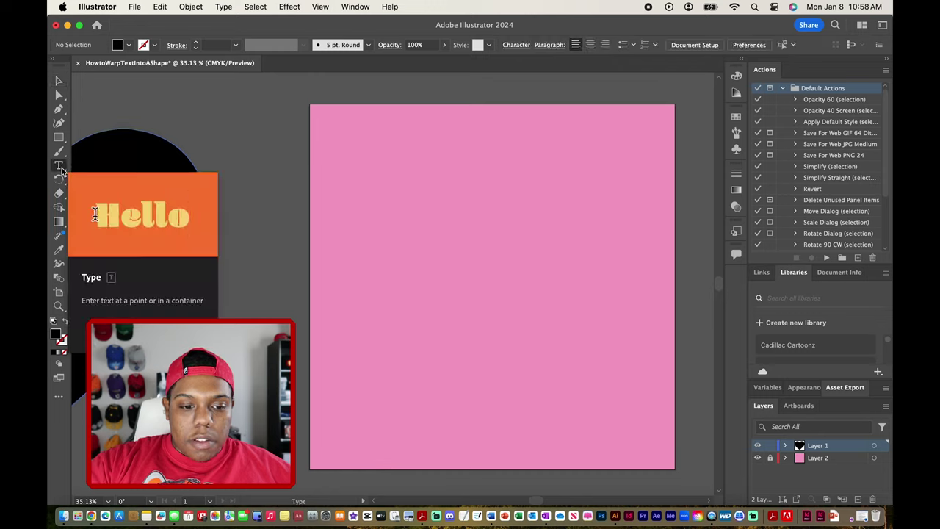
pyautogui.moveTo(325, 118); pyautogui.dragTo(666, 216)
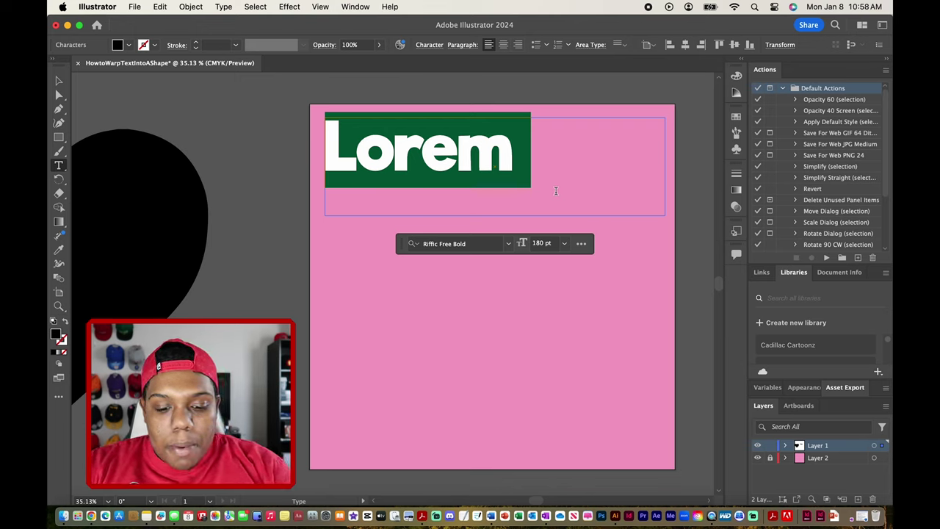
pyautogui.write('HAPP')
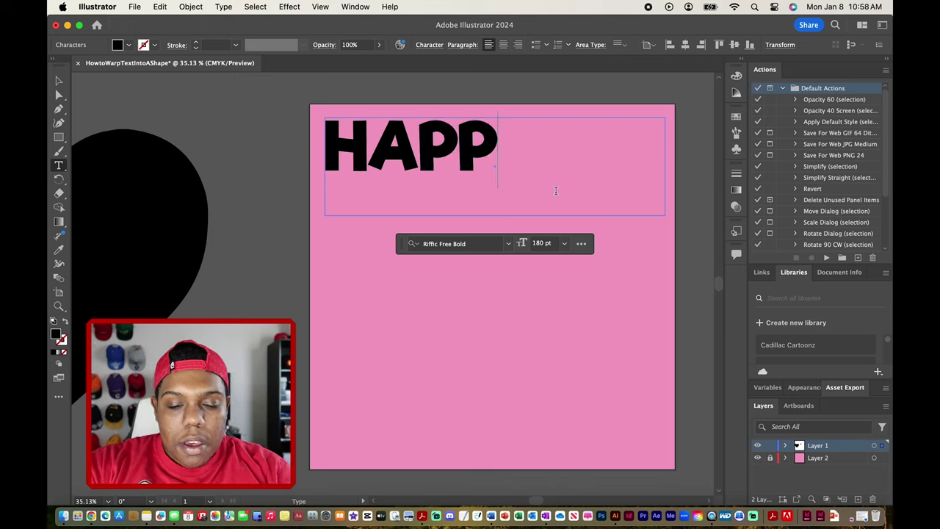
pyautogui.write('Y')
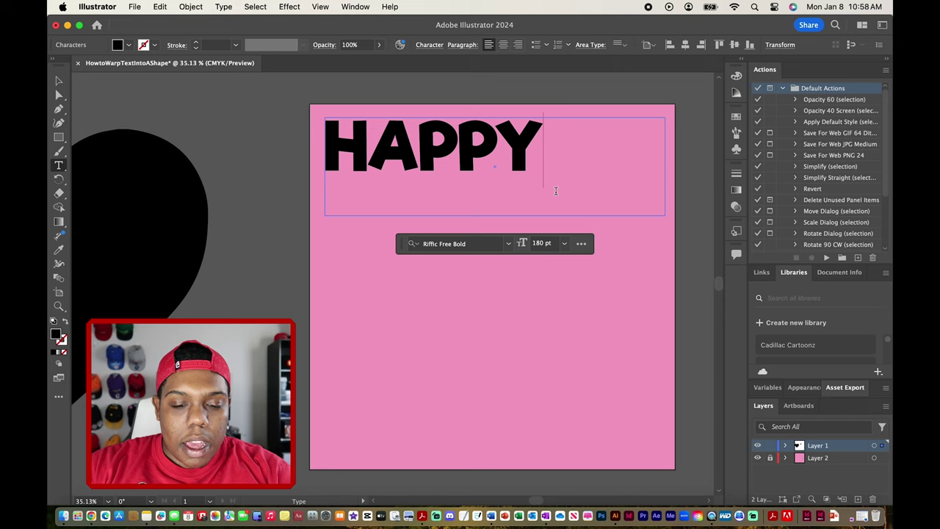
pyautogui.click(59, 81)
pyautogui.moveTo(496, 215); pyautogui.dragTo(495, 191)
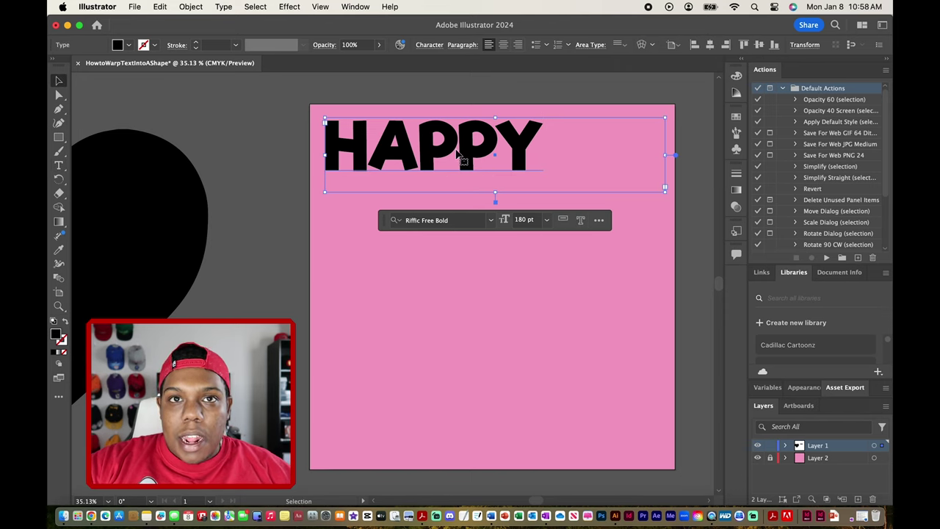
# Give the HAPPY text the magenta fill swatch.
pyautogui.doubleClick(529, 156)
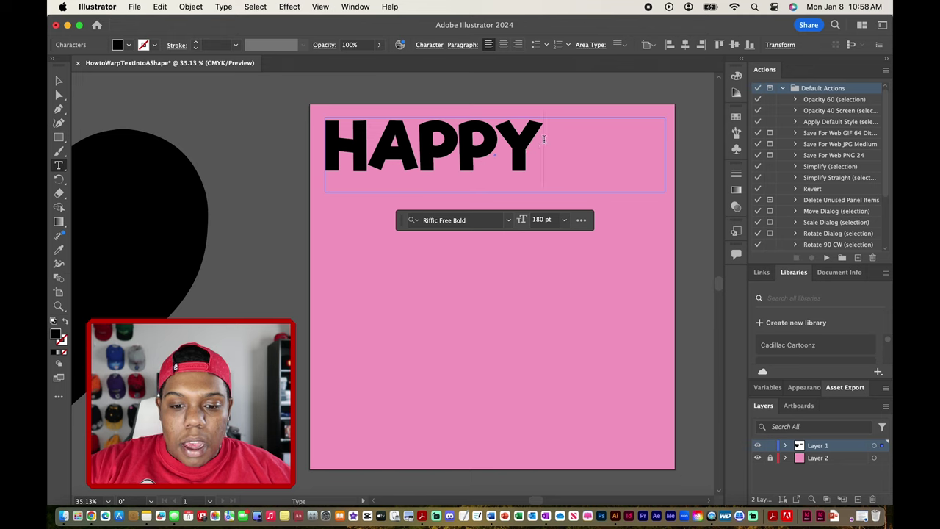
pyautogui.moveTo(544, 138); pyautogui.dragTo(338, 148)
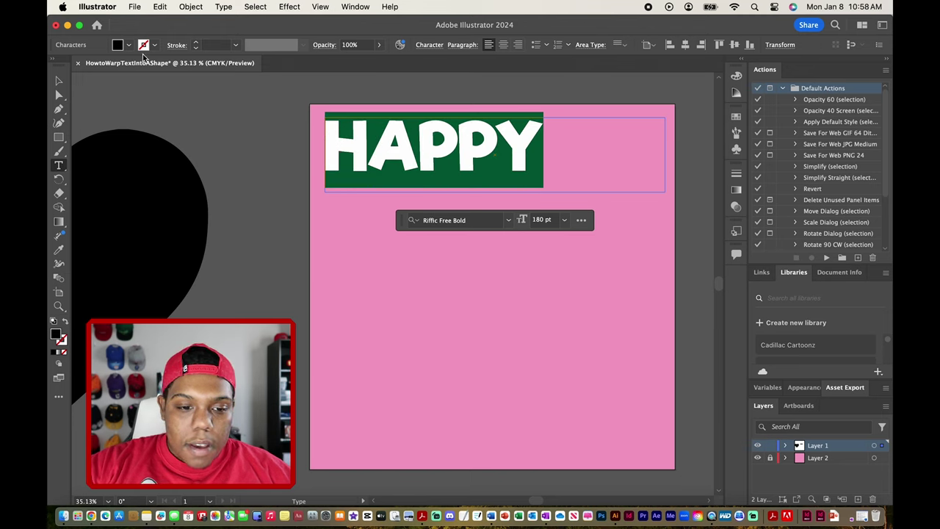
pyautogui.click(128, 45)
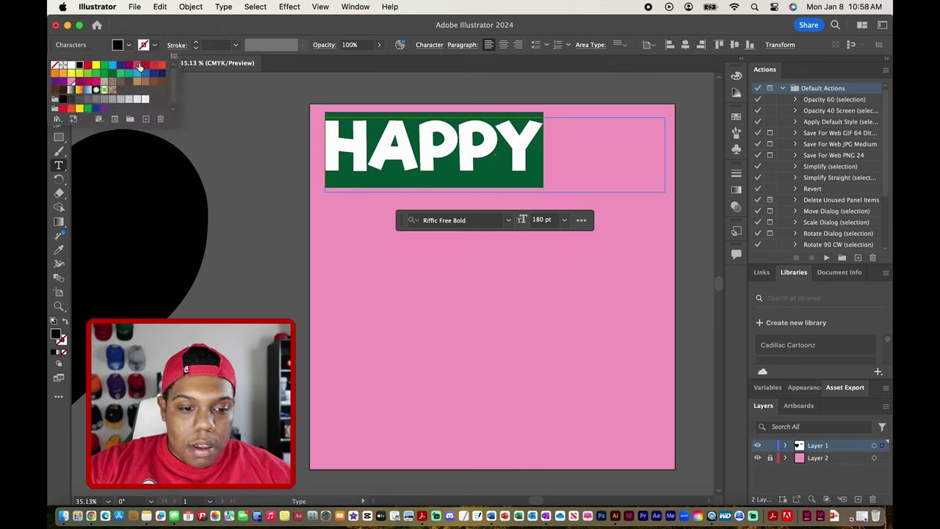
pyautogui.click(96, 82)
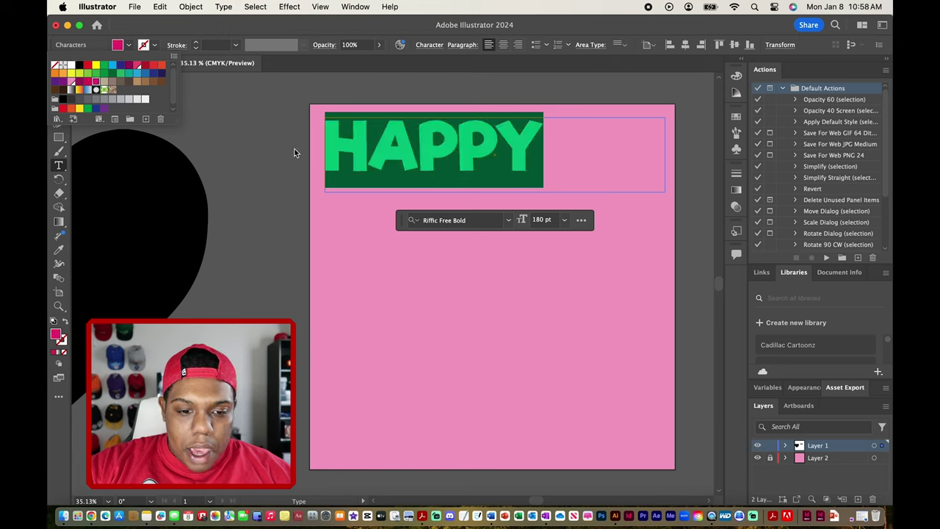
pyautogui.click(290, 133)
pyautogui.click(59, 80)
pyautogui.click(420, 280)
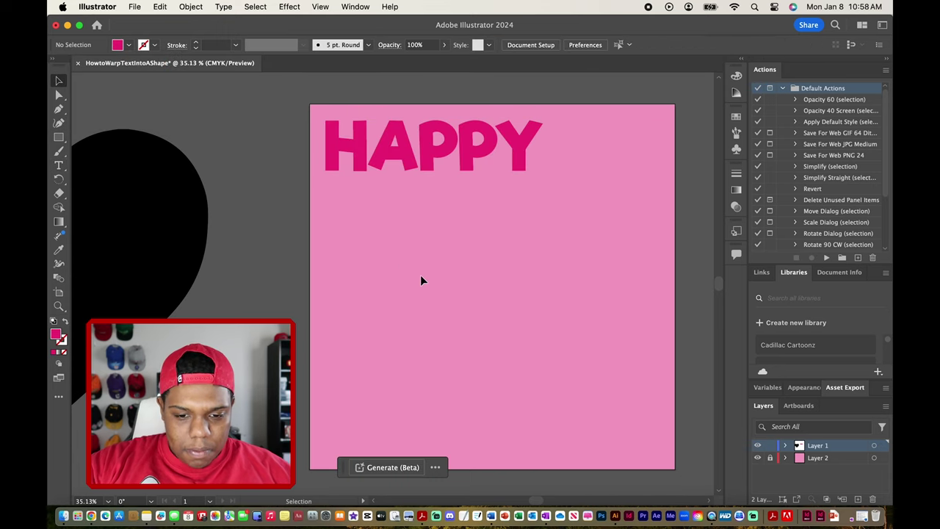
# Alt-drag a copy of HAPPY below, retype it as VALENTINE'S, and widen its box to one line.
pyautogui.click(430, 150)
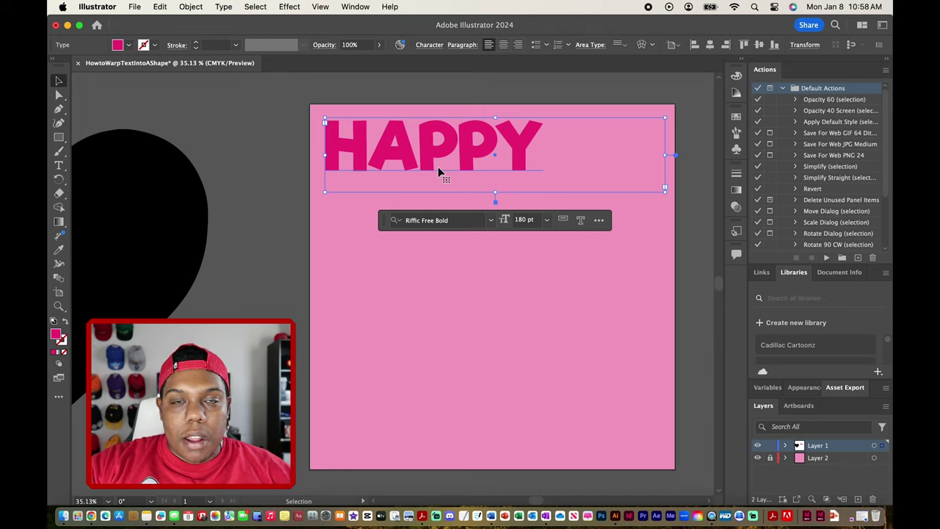
pyautogui.press('alt')
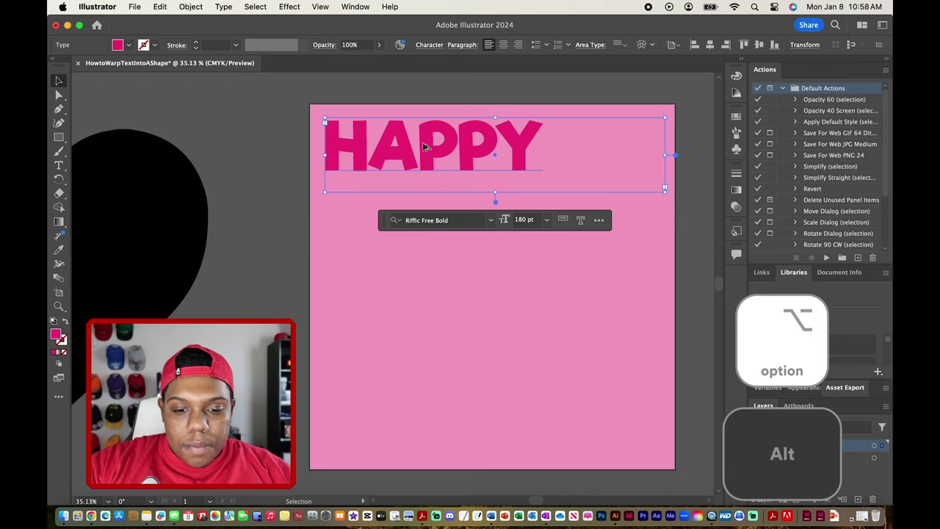
pyautogui.moveTo(426, 148); pyautogui.dragTo(426, 219)
pyautogui.press('t')
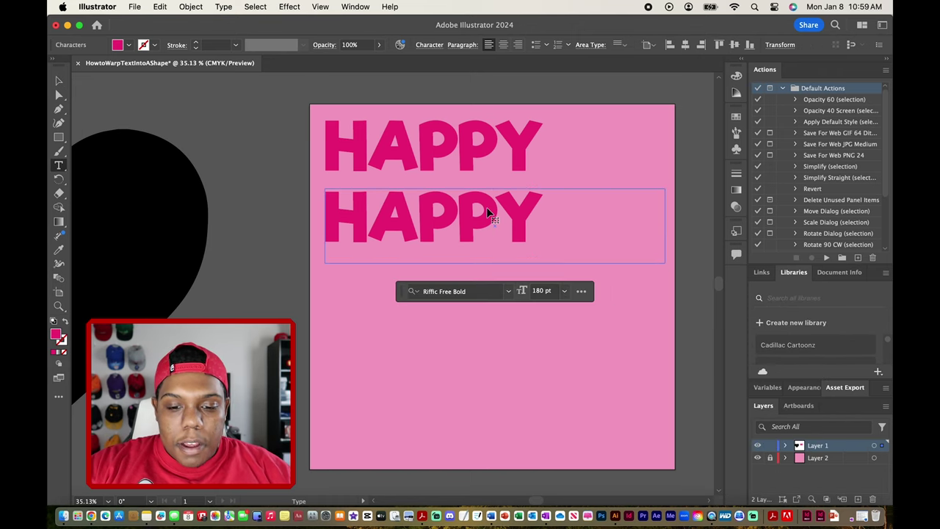
pyautogui.moveTo(528, 209); pyautogui.dragTo(318, 209)
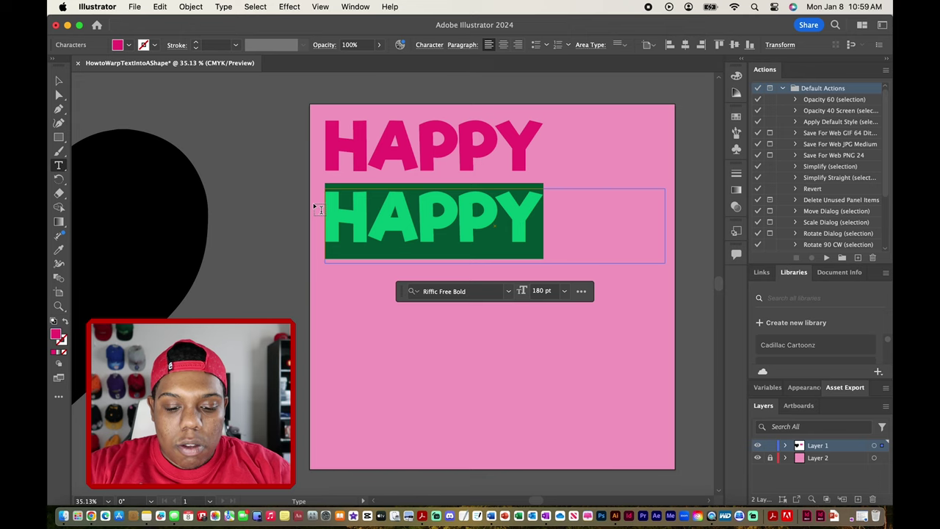
pyautogui.write('VALENTIN')
pyautogui.press('BackSpace')
pyautogui.press('BackSpace')
pyautogui.press('BackSpace')
pyautogui.write('-')
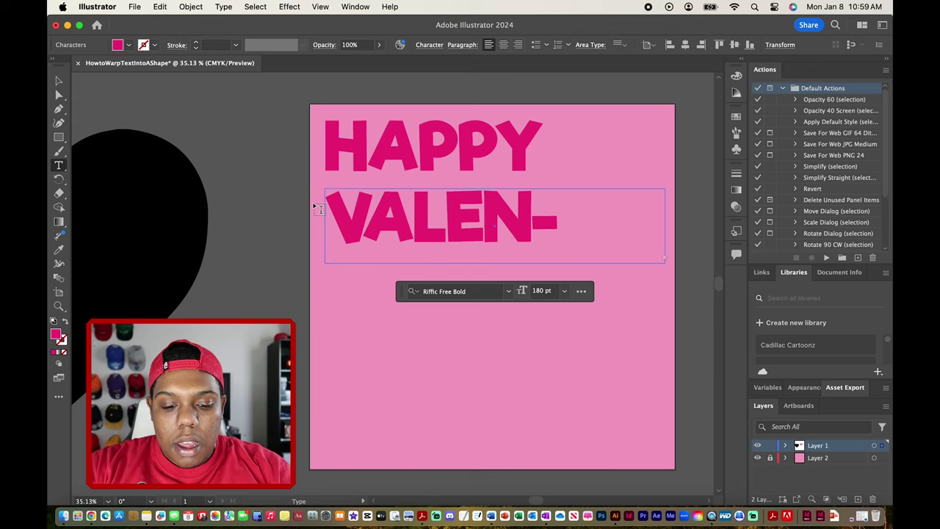
pyautogui.scroll(-2, 139, 168)
pyautogui.hscroll(1, 110, 146)
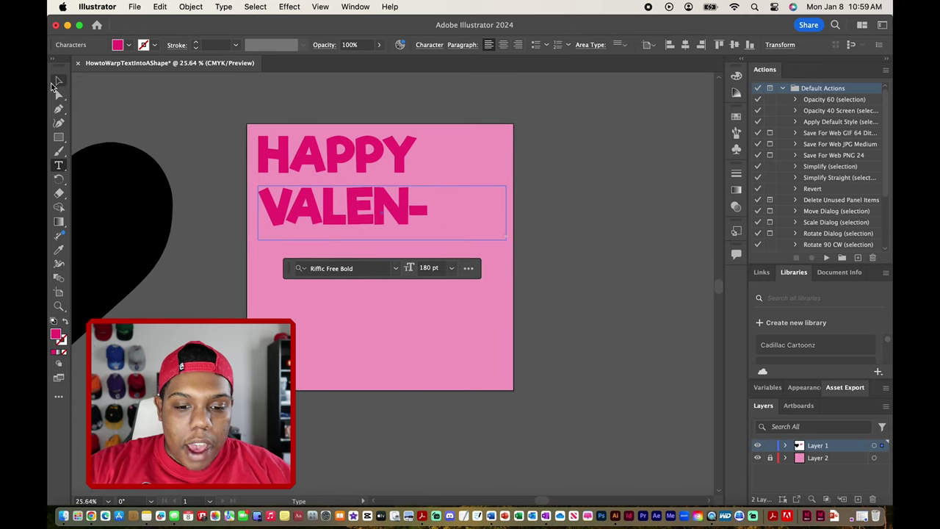
pyautogui.click(58, 81)
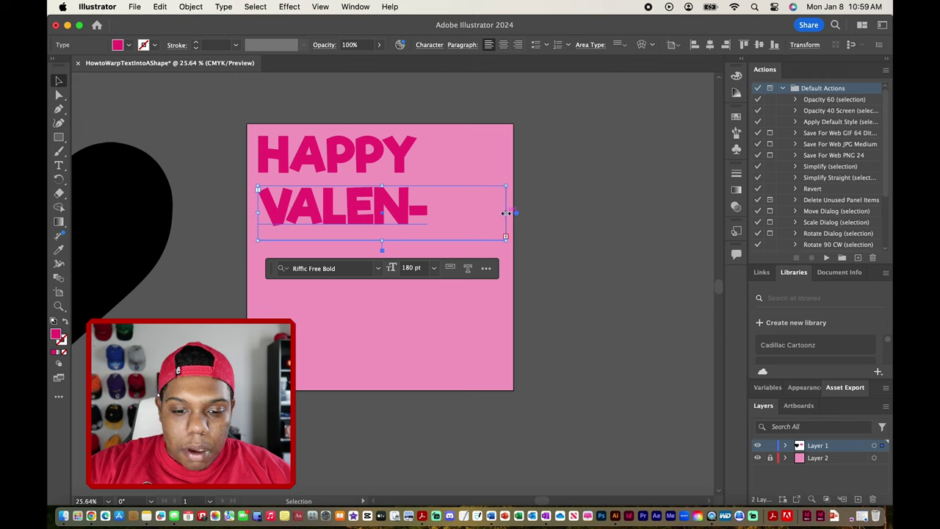
pyautogui.moveTo(506, 213); pyautogui.dragTo(579, 213)
pyautogui.click(614, 279)
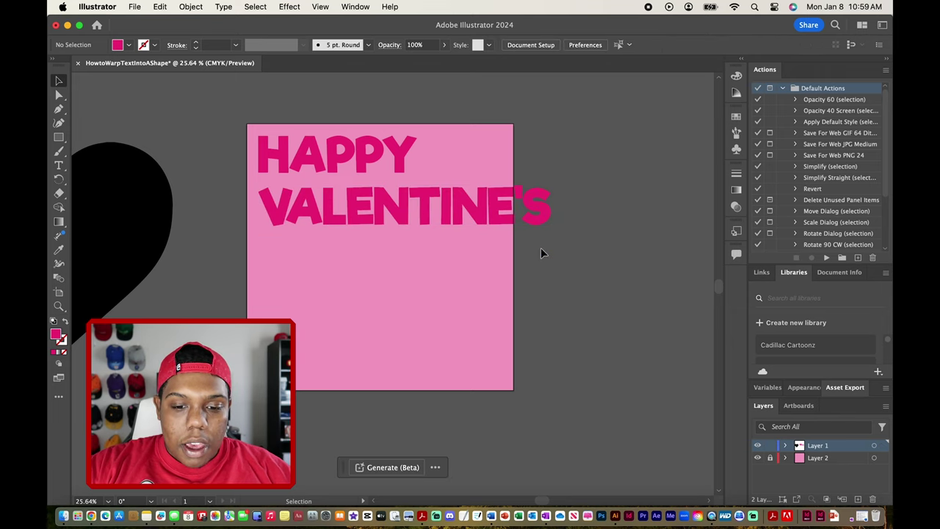
# Alt-drag a copy of VALENTINE'S below and retype it as 'DAY'.
pyautogui.click(455, 222)
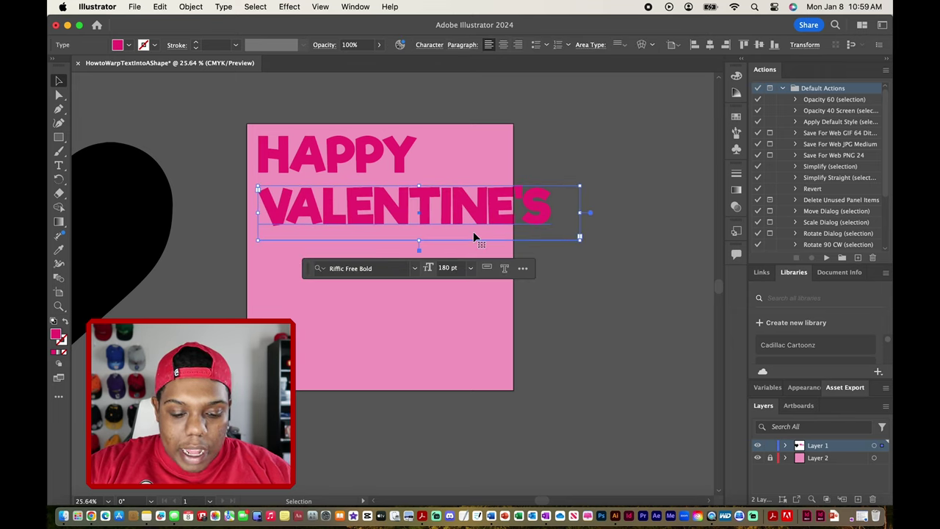
pyautogui.press('alt')
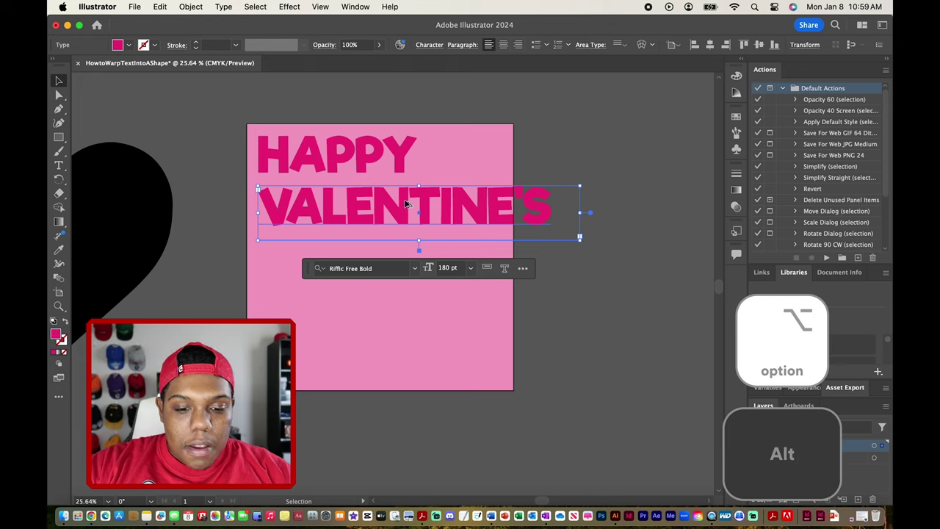
pyautogui.moveTo(406, 203); pyautogui.dragTo(405, 253)
pyautogui.press('t')
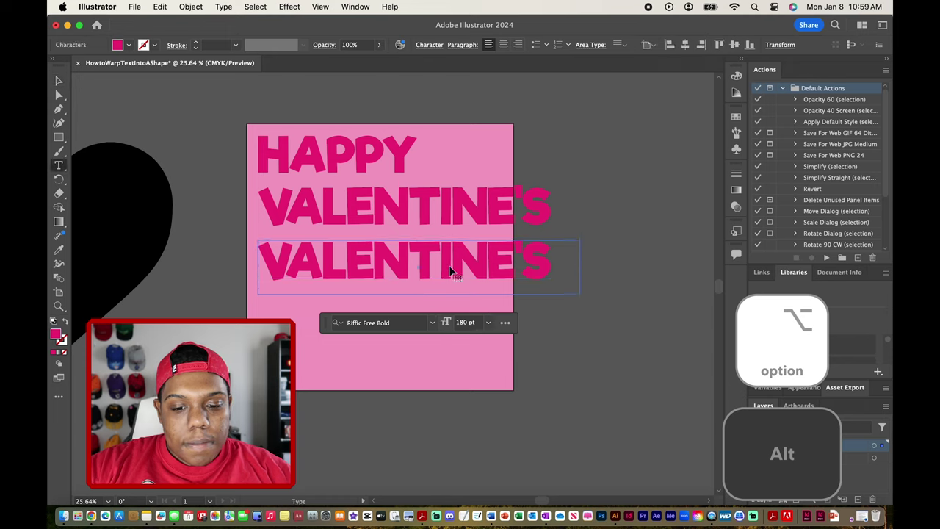
pyautogui.press('v')
pyautogui.doubleClick(517, 261)
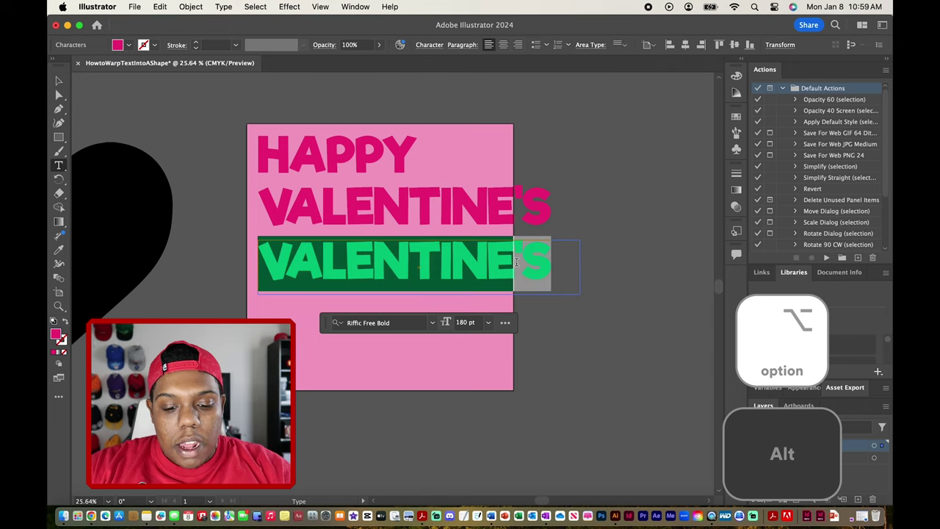
pyautogui.write('DAY')
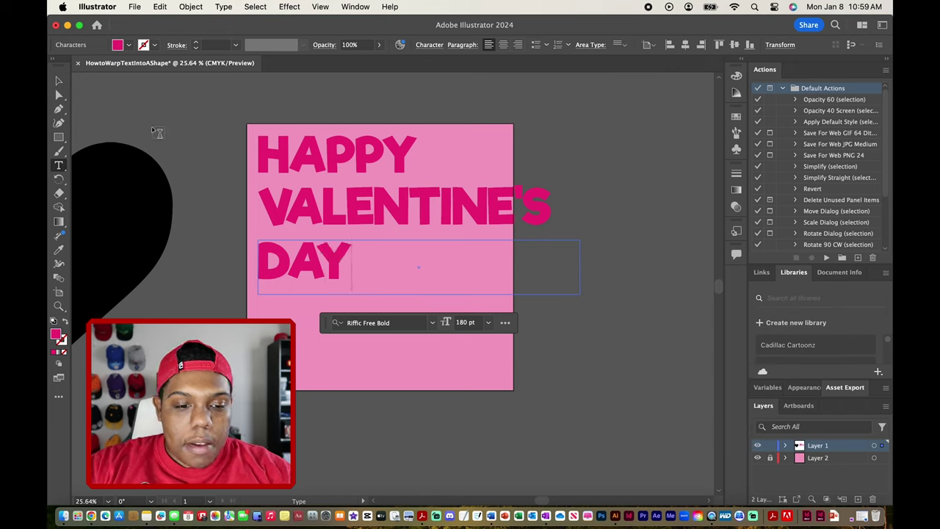
pyautogui.click(59, 80)
pyautogui.click(397, 156)
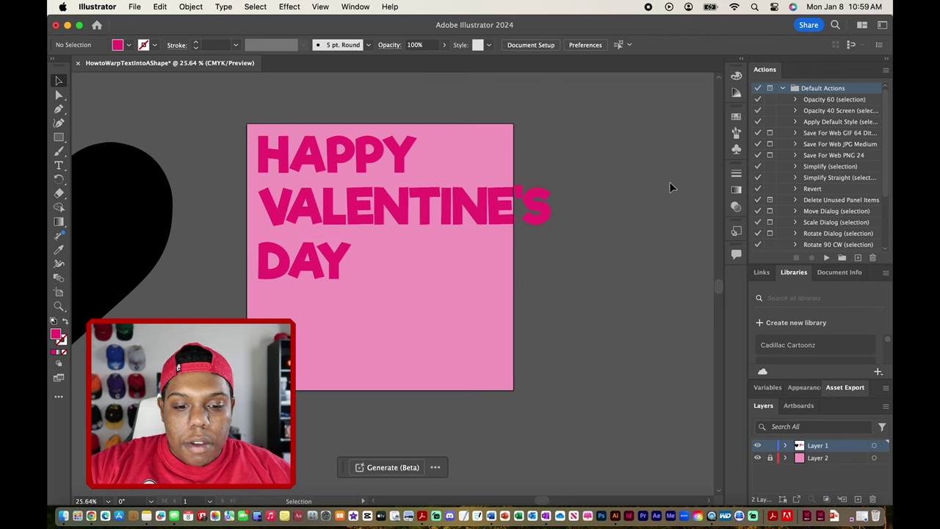
# Nudge the DAY and VALENTINE'S lines lower so the three lines are evenly spaced.
pyautogui.click(378, 154)
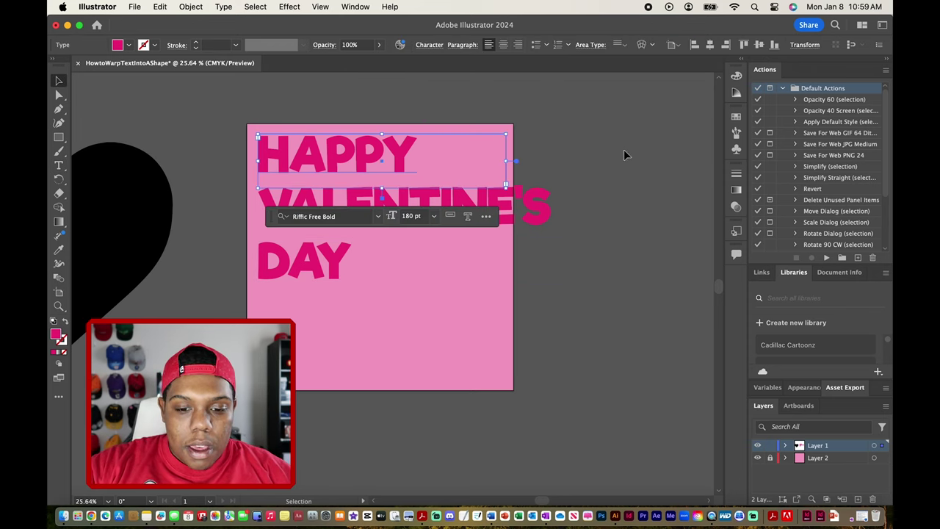
pyautogui.click(534, 221)
pyautogui.click(268, 266)
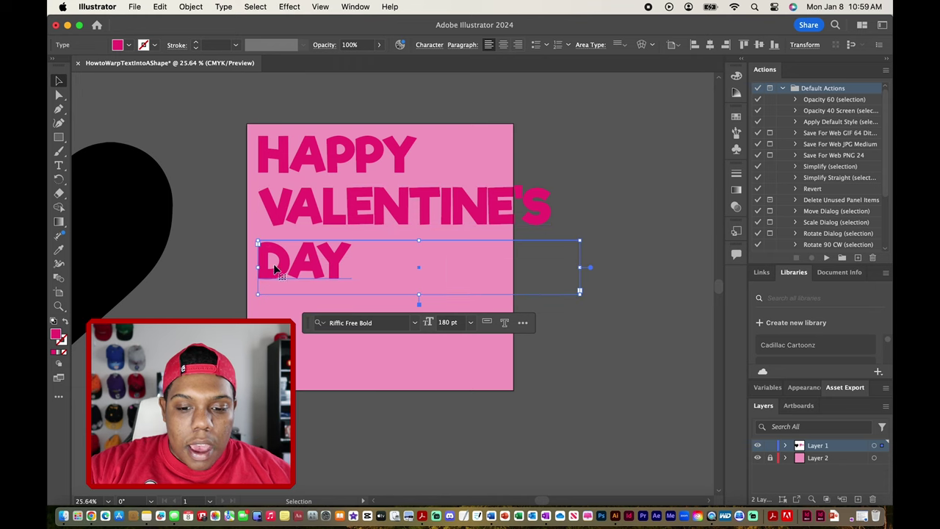
pyautogui.click(529, 402)
pyautogui.moveTo(528, 397); pyautogui.dragTo(393, 110)
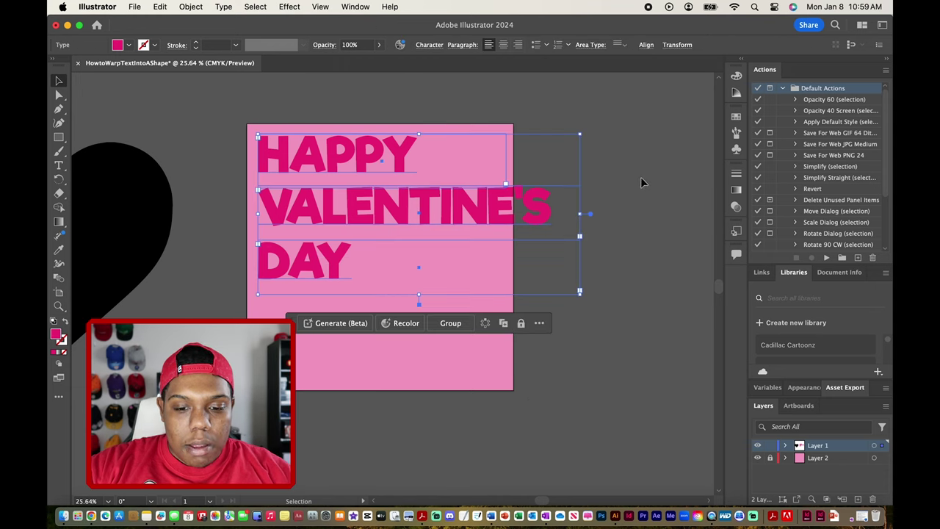
pyautogui.click(676, 245)
pyautogui.moveTo(456, 265); pyautogui.dragTo(455, 281)
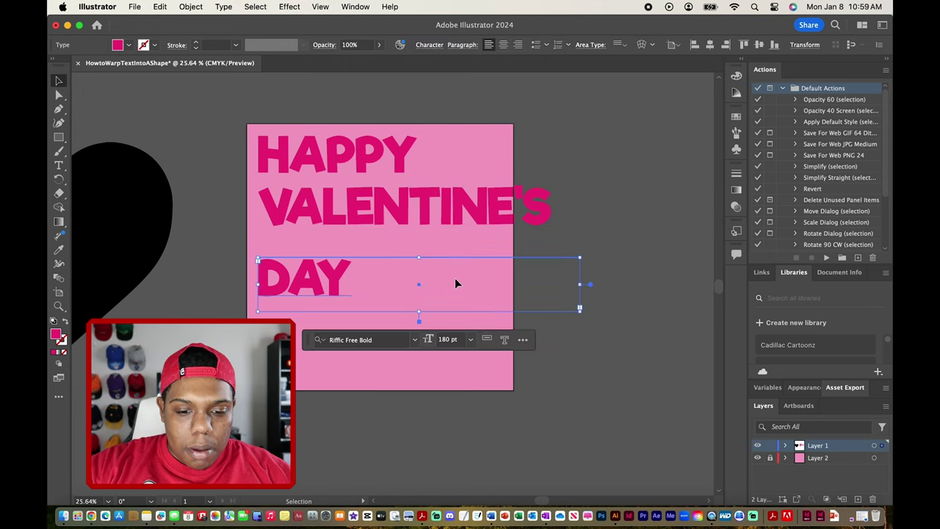
pyautogui.moveTo(455, 217); pyautogui.dragTo(455, 226)
pyautogui.click(631, 394)
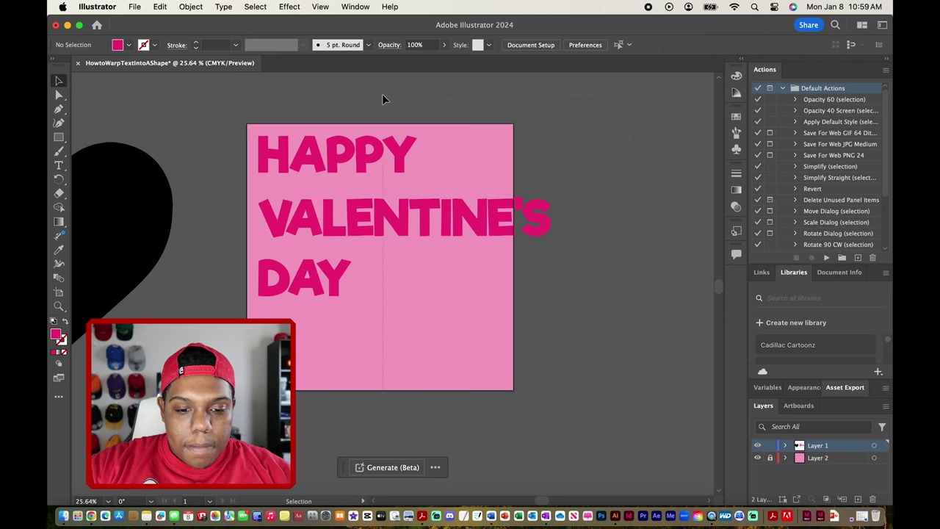
pyautogui.moveTo(384, 97); pyautogui.dragTo(641, 348)
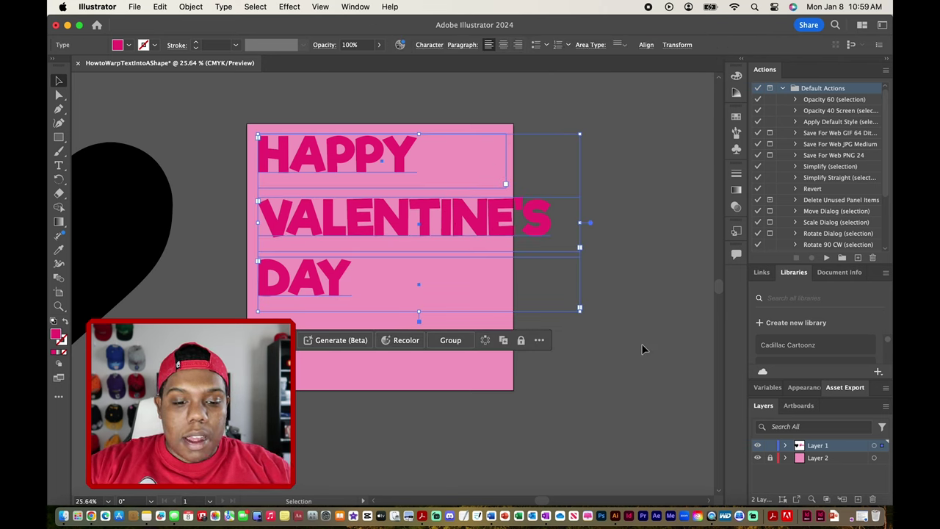
pyautogui.click(641, 345)
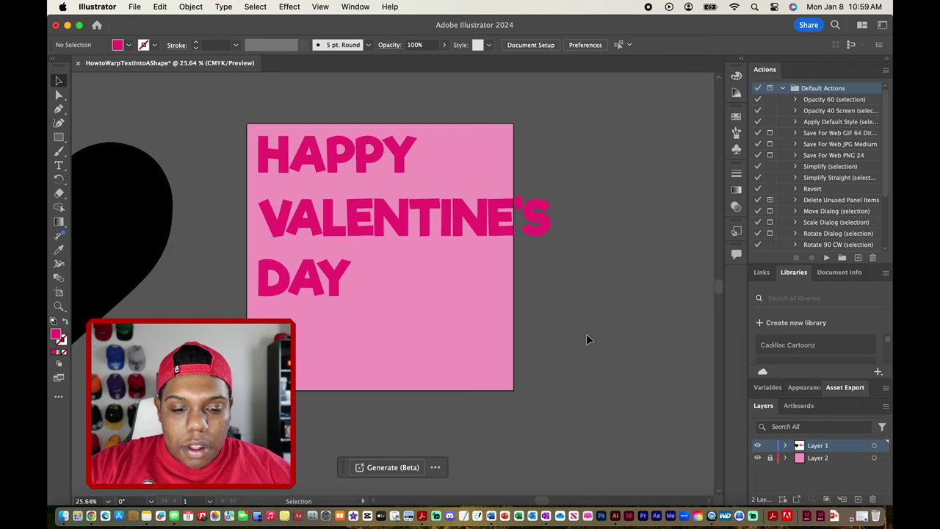
pyautogui.hscroll(-3, 586, 337)
# Move the three text lines right, off the artboard.
pyautogui.moveTo(319, 120); pyautogui.dragTo(411, 345)
pyautogui.moveTo(341, 174); pyautogui.dragTo(625, 183)
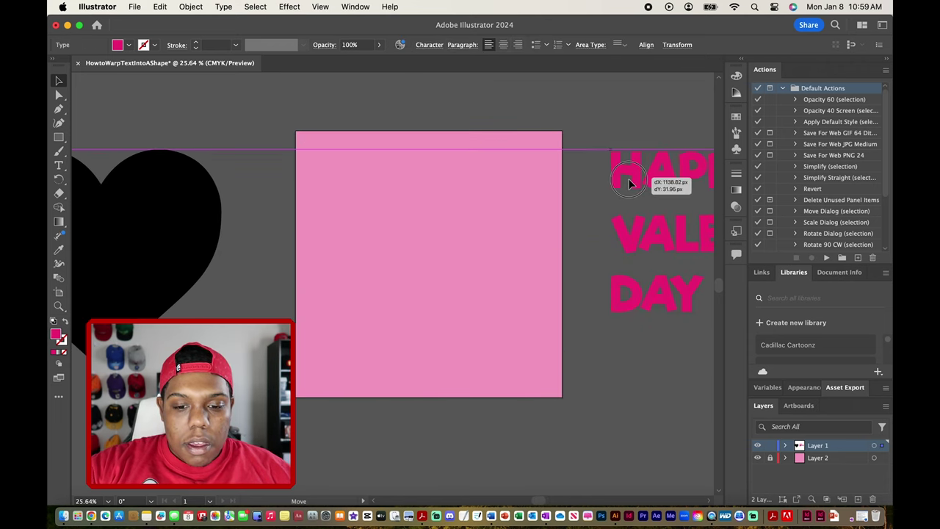
pyautogui.click(468, 164)
# Bring the black heart onto the pink artboard, centred.
pyautogui.moveTo(110, 218); pyautogui.dragTo(438, 219)
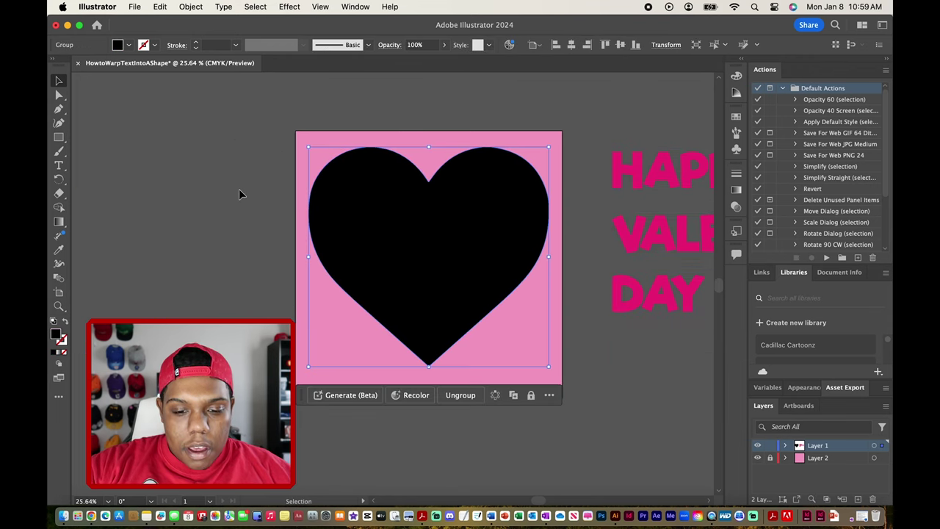
pyautogui.scroll(3, 242, 183)
pyautogui.scroll(-1, 242, 182)
pyautogui.scroll(3, 242, 183)
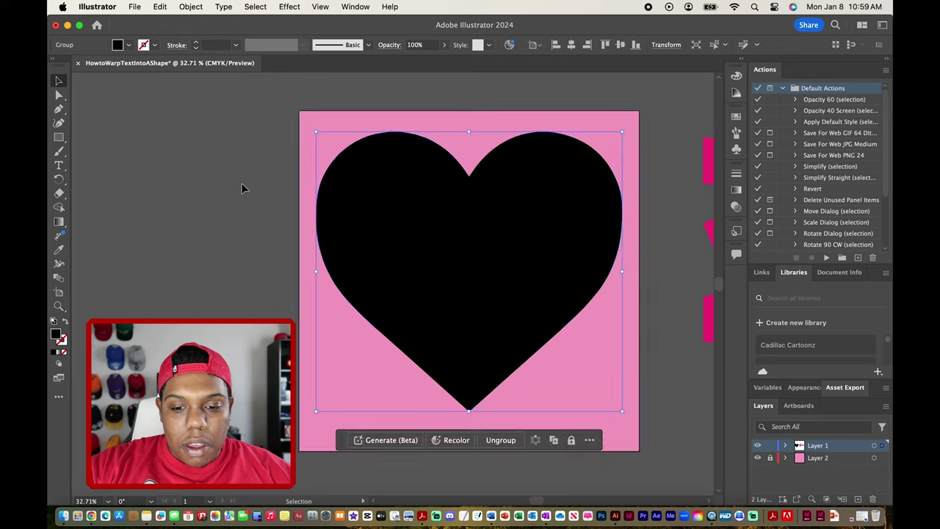
pyautogui.hscroll(2, 241, 189)
pyautogui.scroll(-1, 241, 189)
pyautogui.click(229, 193)
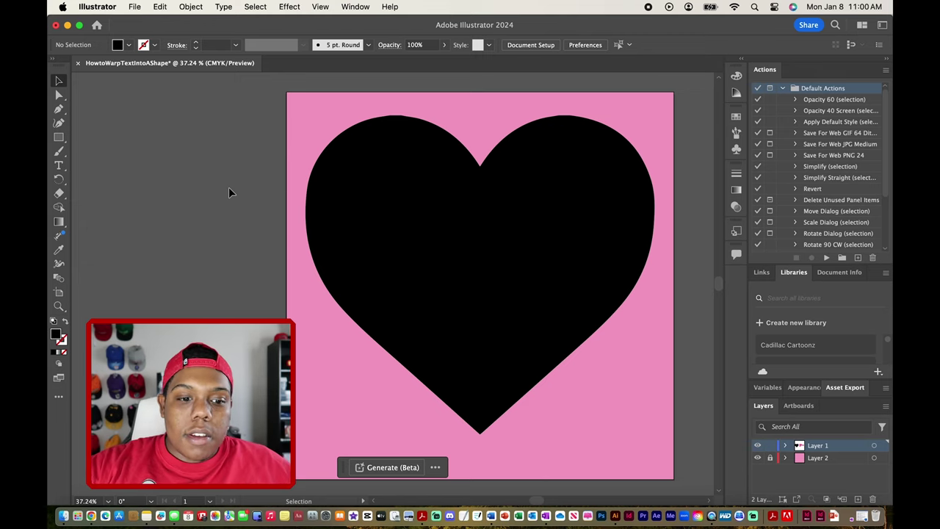
pyautogui.click(534, 230)
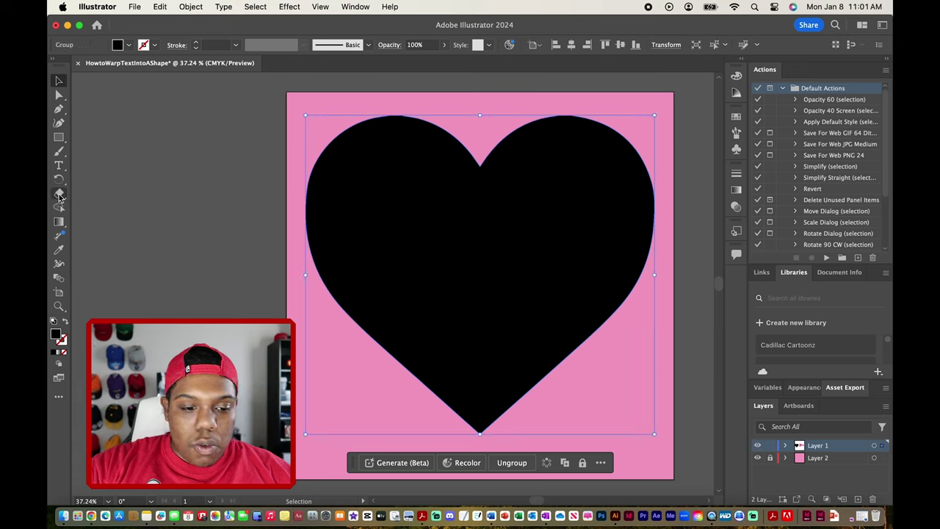
pyautogui.click(59, 195)
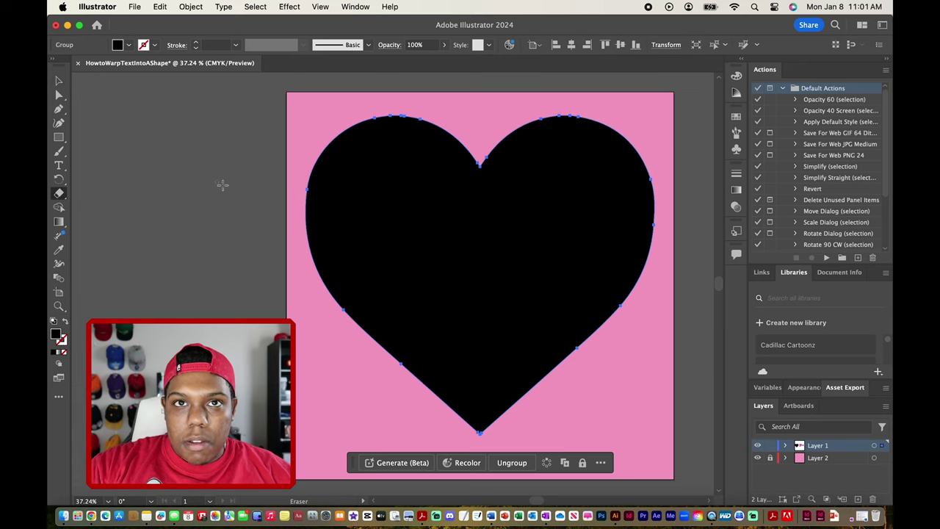
pyautogui.moveTo(275, 213)
pyautogui.mouseDown()
pyautogui.moveTo(362, 218)
pyautogui.moveTo(374, 265)
pyautogui.moveTo(401, 270)
pyautogui.moveTo(407, 284)
pyautogui.moveTo(392, 308)
pyautogui.moveTo(393, 342)
pyautogui.moveTo(367, 362)
pyautogui.moveTo(330, 360)
pyautogui.mouseUp()
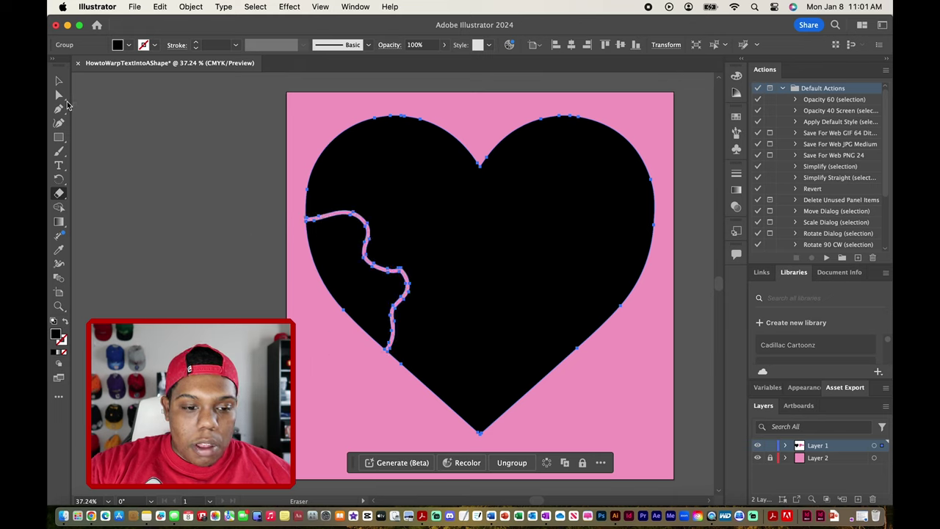
pyautogui.click(58, 95)
pyautogui.click(242, 105)
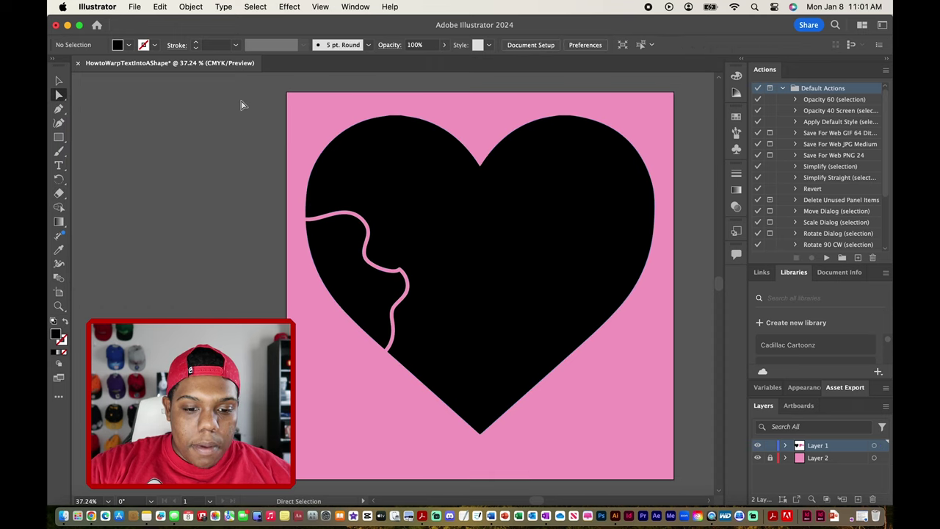
pyautogui.click(348, 267)
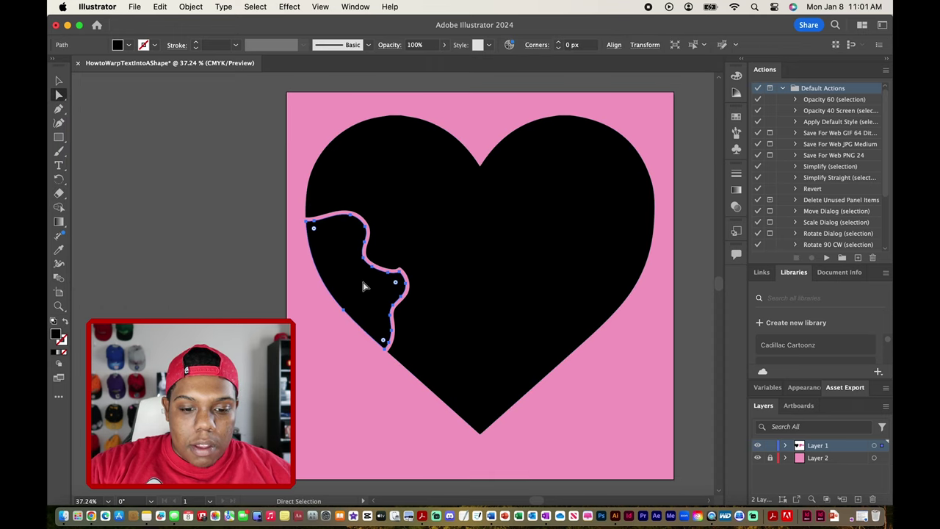
pyautogui.moveTo(375, 293); pyautogui.dragTo(200, 202)
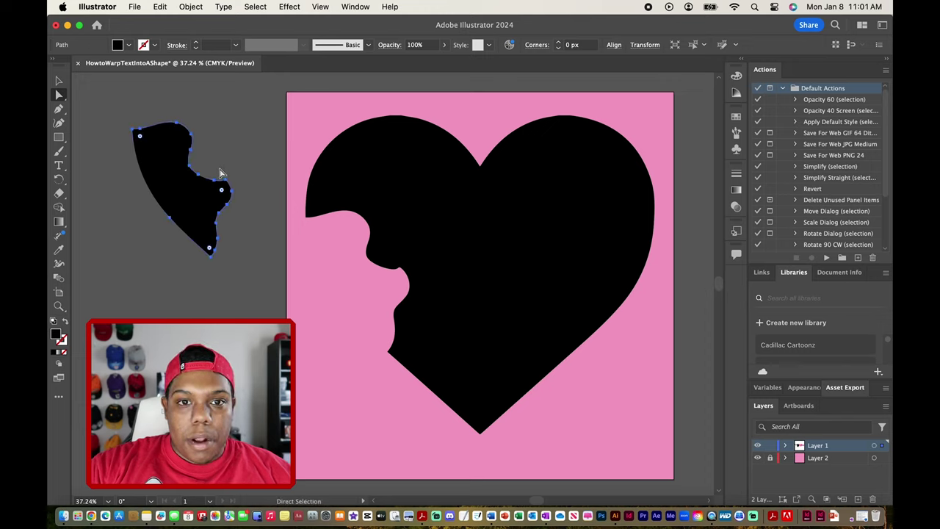
pyautogui.click(58, 81)
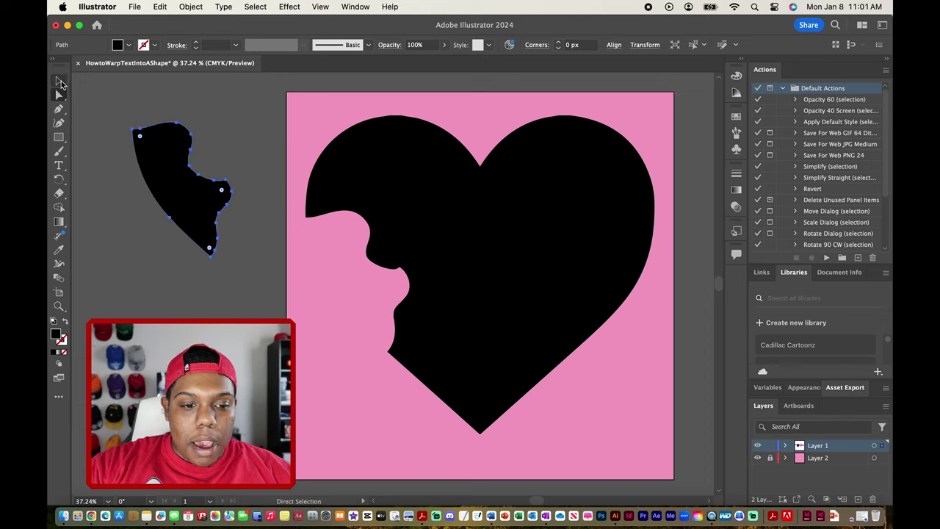
pyautogui.click(233, 107)
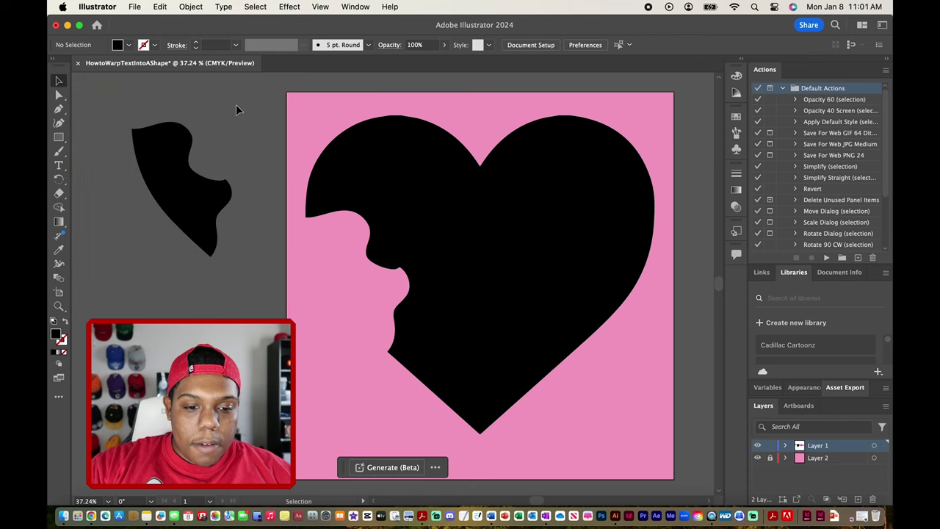
pyautogui.click(163, 157)
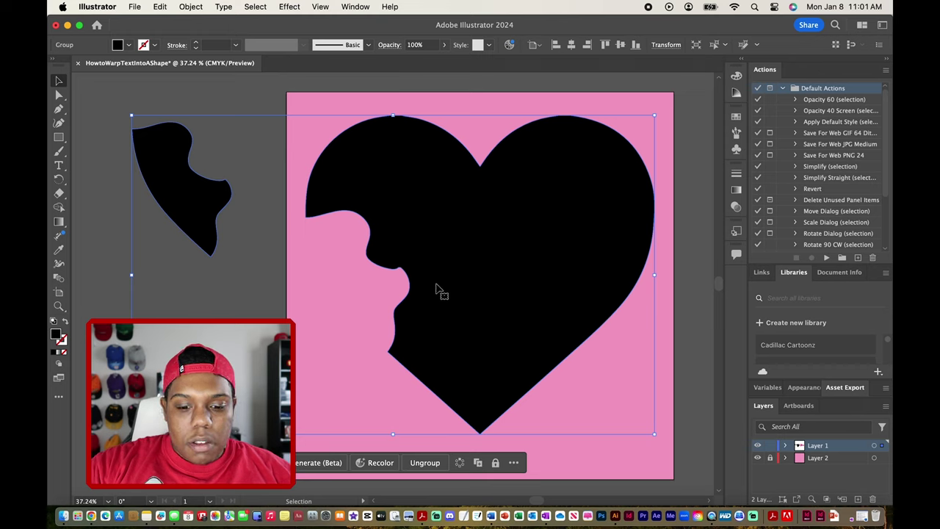
pyautogui.click(425, 464)
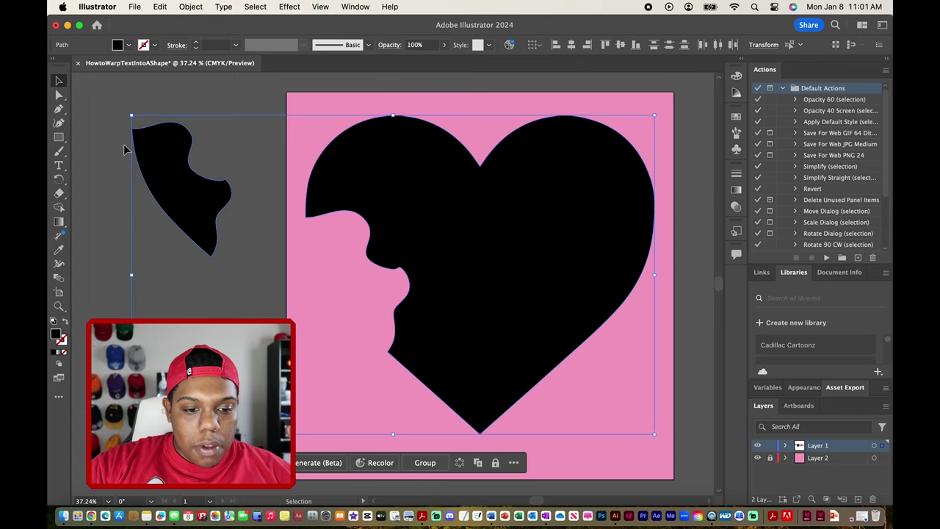
pyautogui.click(206, 180)
pyautogui.moveTo(164, 180); pyautogui.dragTo(141, 204)
pyautogui.moveTo(84, 154); pyautogui.dragTo(136, 147)
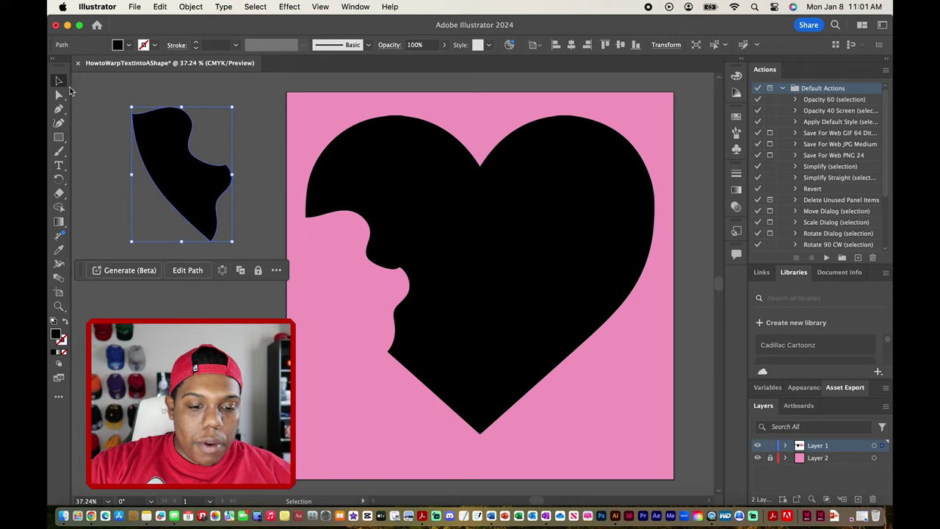
pyautogui.moveTo(201, 203); pyautogui.dragTo(173, 203)
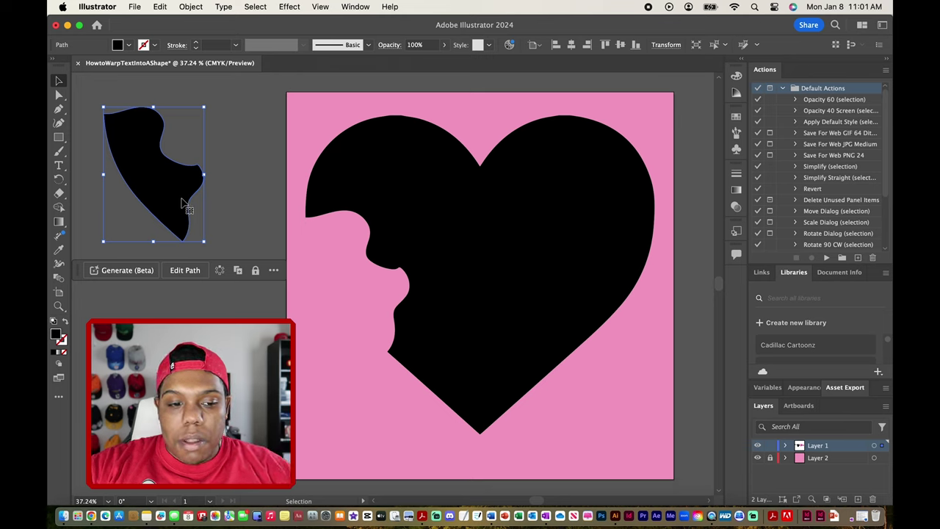
pyautogui.press('super+z')
pyautogui.press('super+z')
pyautogui.press('super+z')
pyautogui.press('super+z')
pyautogui.press('super+z')
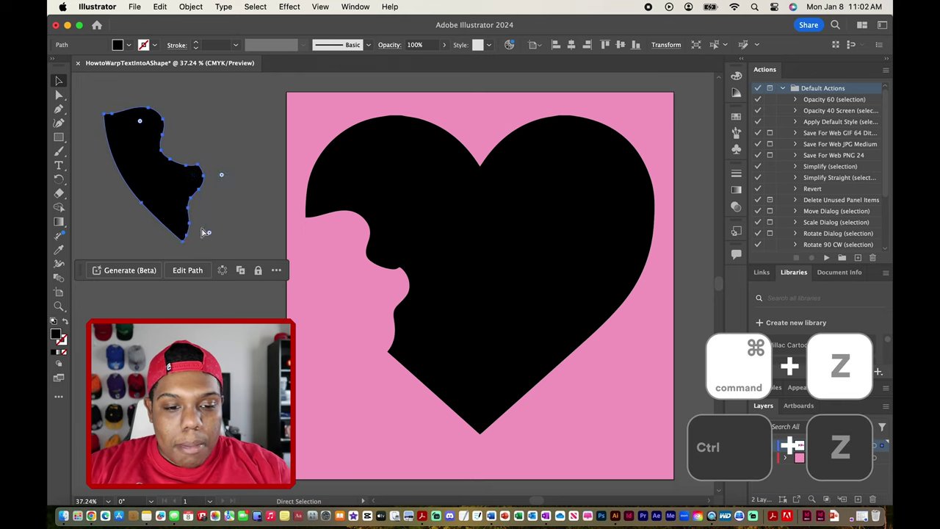
pyautogui.press('super+z')
pyautogui.press('super+z')
pyautogui.press('super+z')
pyautogui.press('super+z')
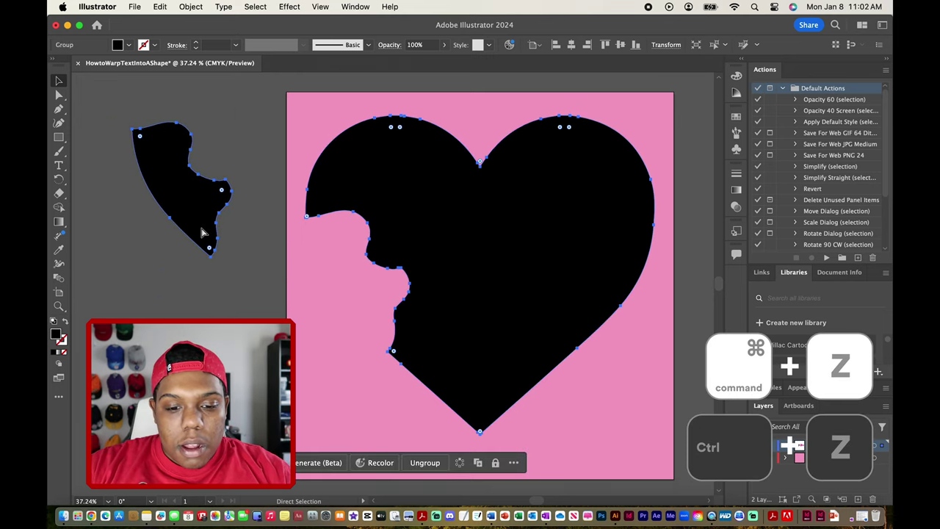
# Erase two wavy bands across the heart's upper and lower parts, splitting it into three pieces.
pyautogui.press('v')
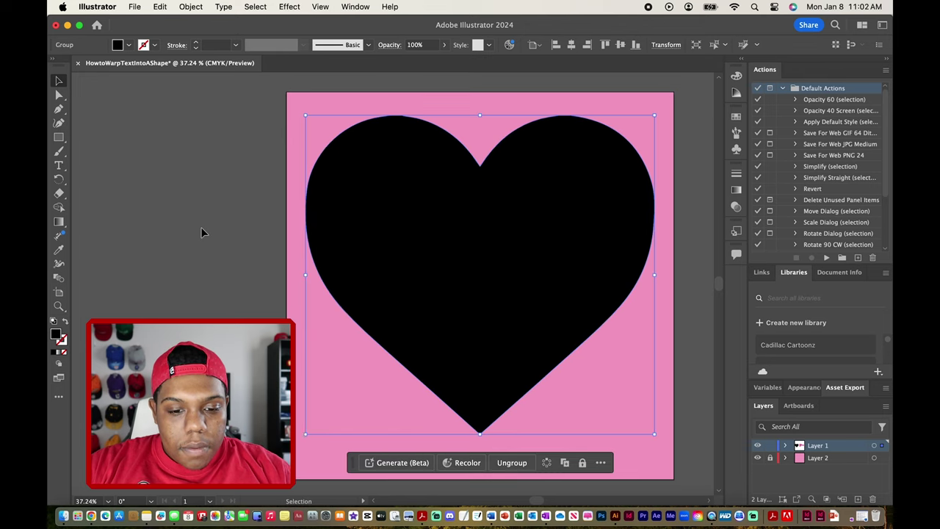
pyautogui.click(196, 219)
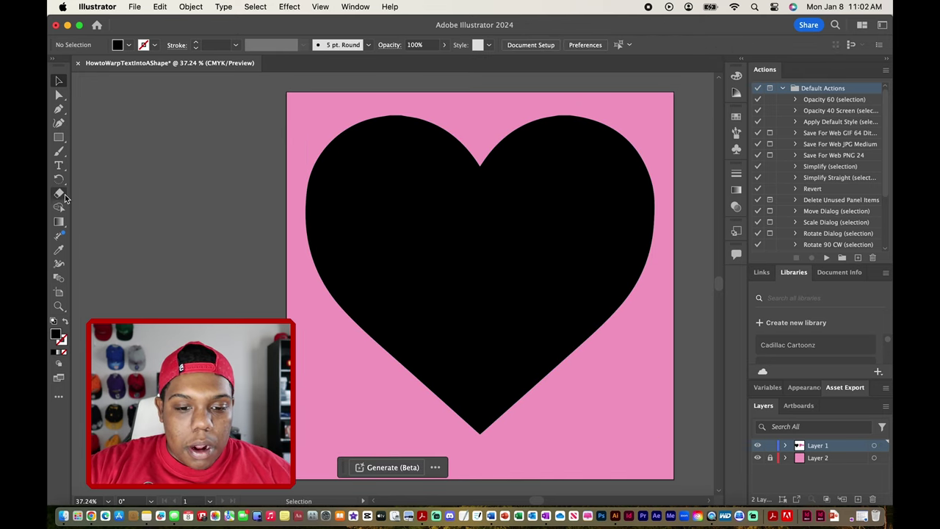
pyautogui.click(450, 238)
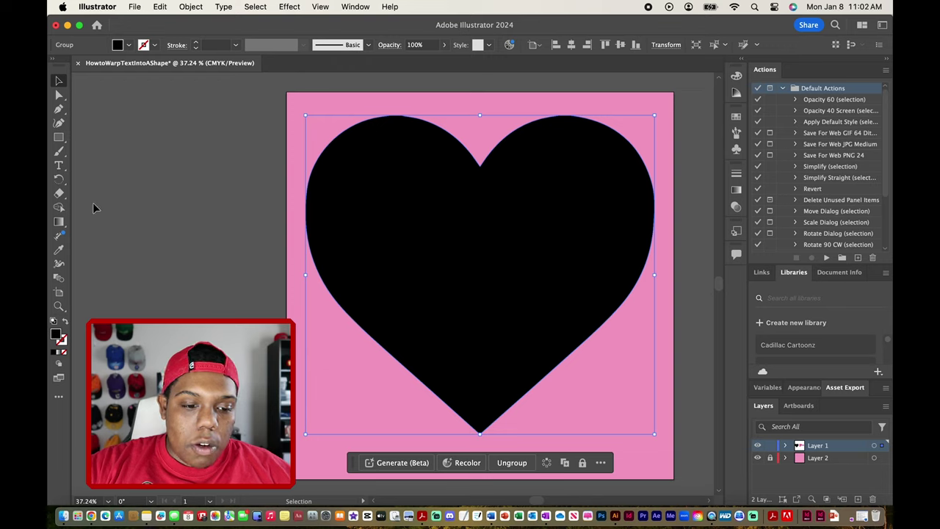
pyautogui.click(62, 195)
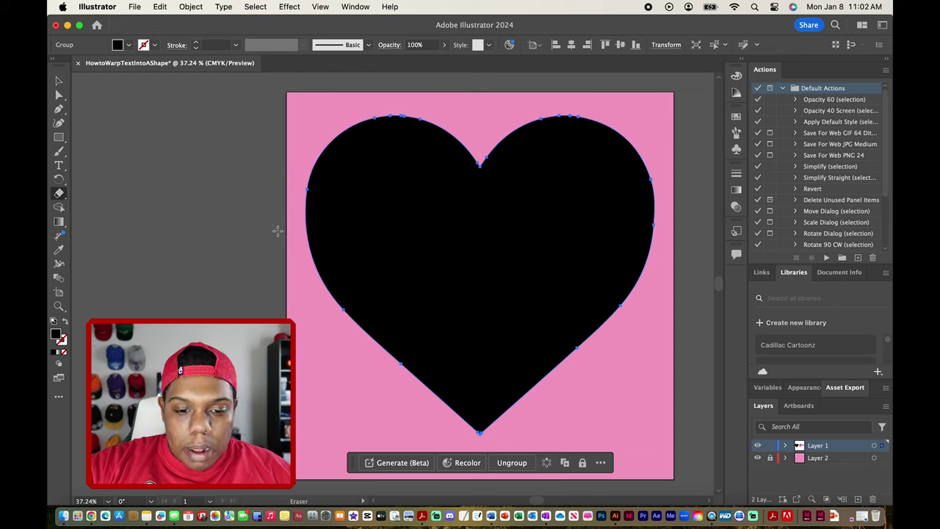
pyautogui.moveTo(279, 224)
pyautogui.mouseDown()
pyautogui.moveTo(355, 218)
pyautogui.moveTo(567, 253)
pyautogui.moveTo(639, 244)
pyautogui.moveTo(701, 215)
pyautogui.mouseUp()
pyautogui.press('super+z')
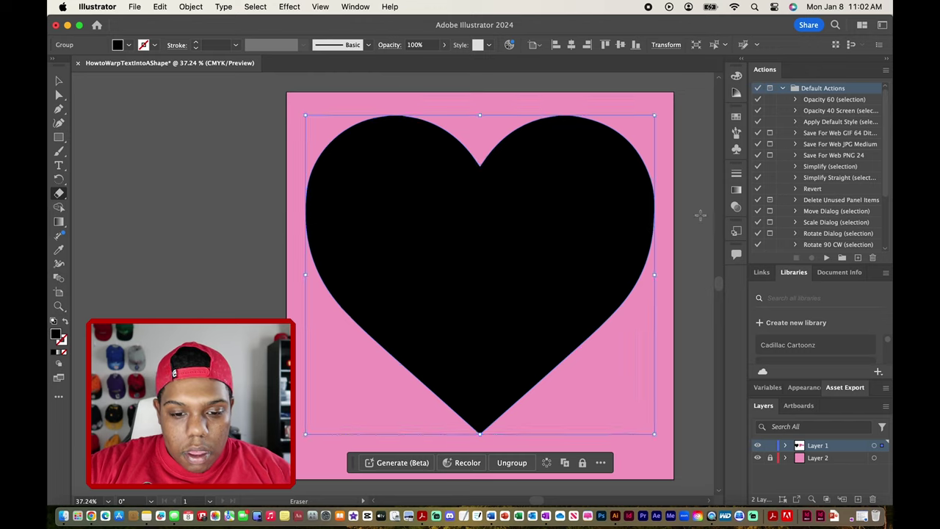
pyautogui.moveTo(279, 218)
pyautogui.mouseDown()
pyautogui.moveTo(329, 206)
pyautogui.moveTo(462, 205)
pyautogui.moveTo(621, 221)
pyautogui.moveTo(670, 199)
pyautogui.mouseUp()
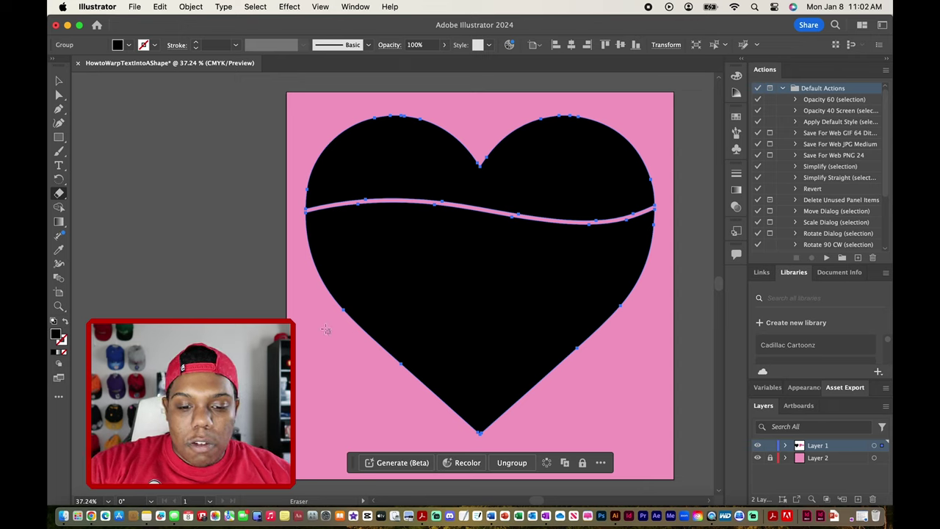
pyautogui.moveTo(335, 333)
pyautogui.mouseDown()
pyautogui.moveTo(566, 330)
pyautogui.moveTo(606, 355)
pyautogui.mouseUp()
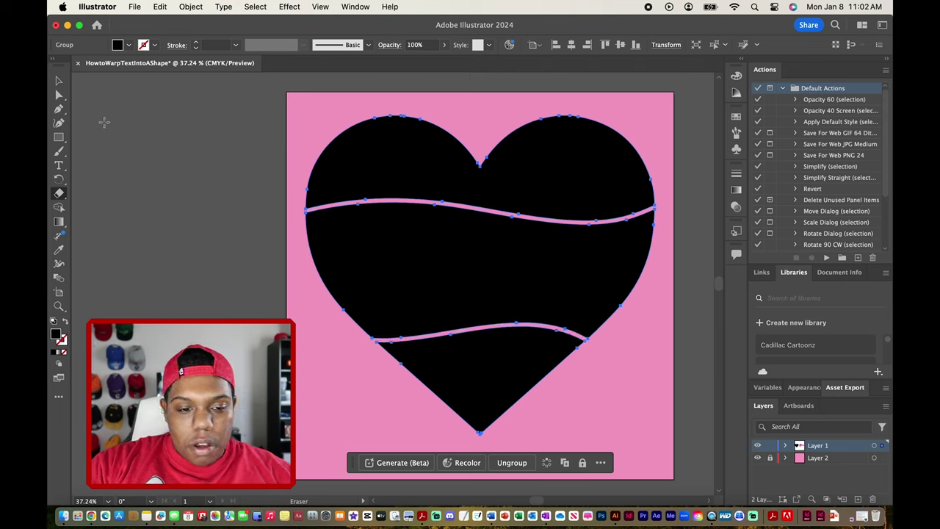
pyautogui.click(59, 81)
pyautogui.click(191, 163)
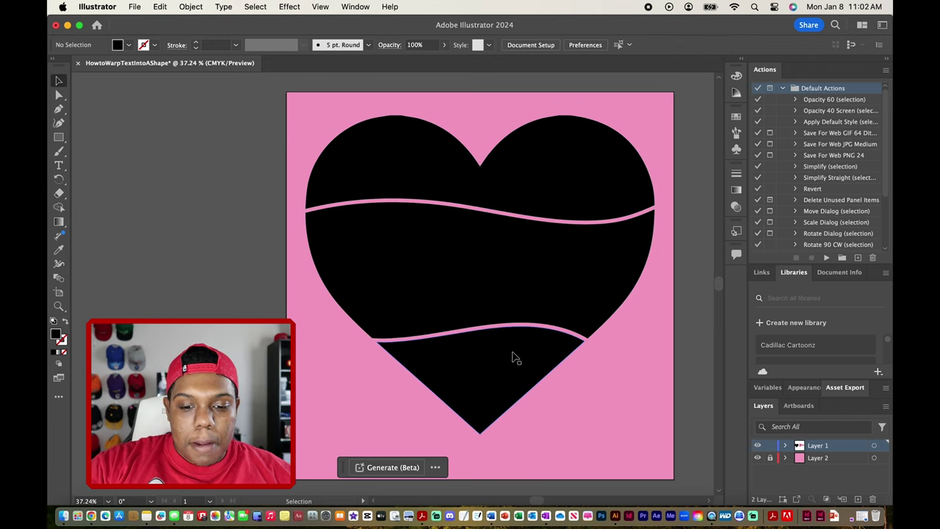
# Zoom out until the HAPPY VALENTINE'S DAY text appears beside the striped heart.
pyautogui.scroll(-3, 603, 334)
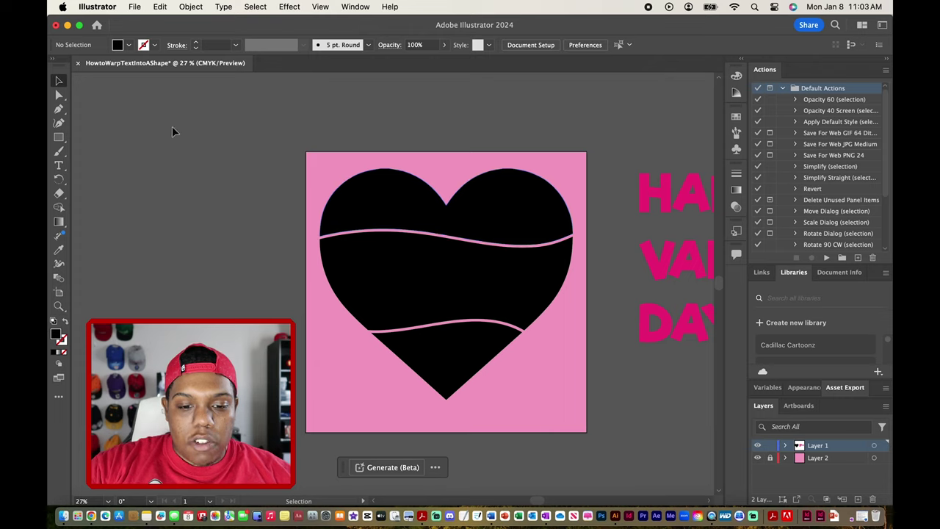
pyautogui.click(455, 263)
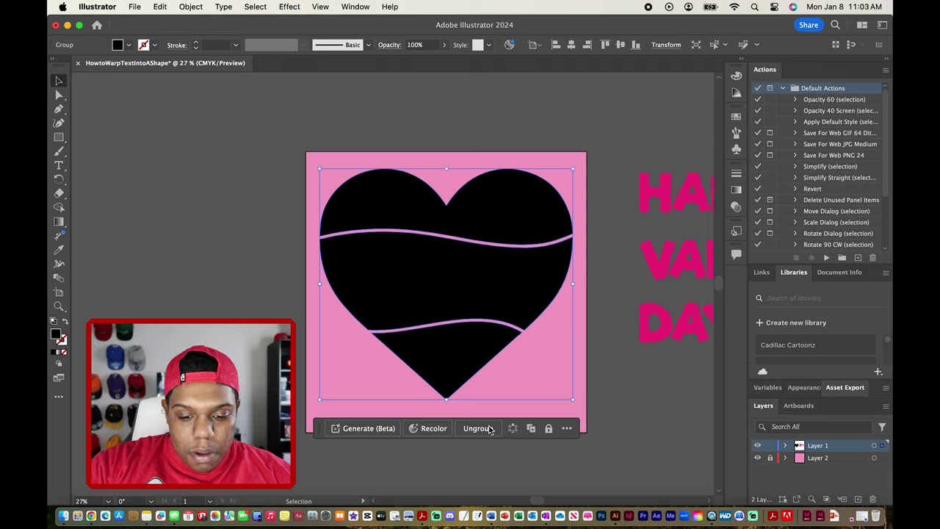
pyautogui.click(540, 467)
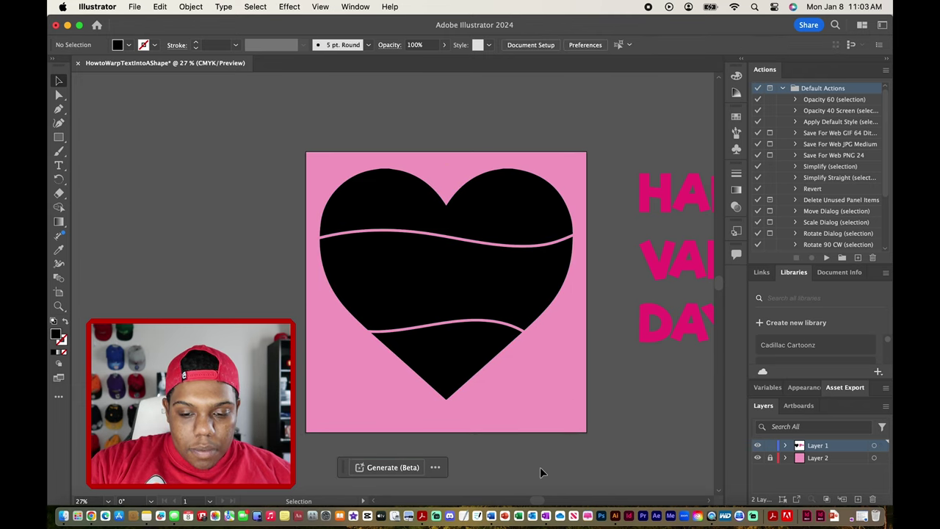
pyautogui.scroll(-3, 559, 456)
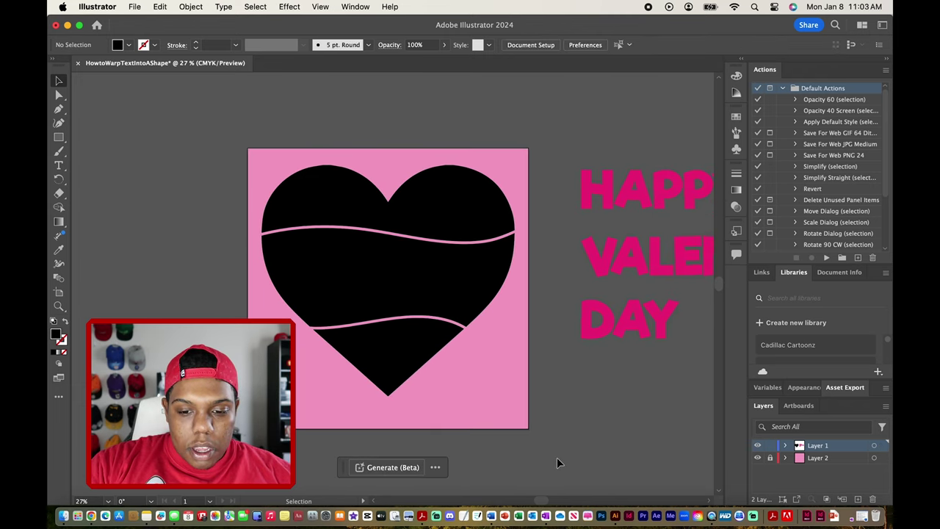
# Move the greeting text onto the artboard and send it behind the heart.
pyautogui.click(653, 295)
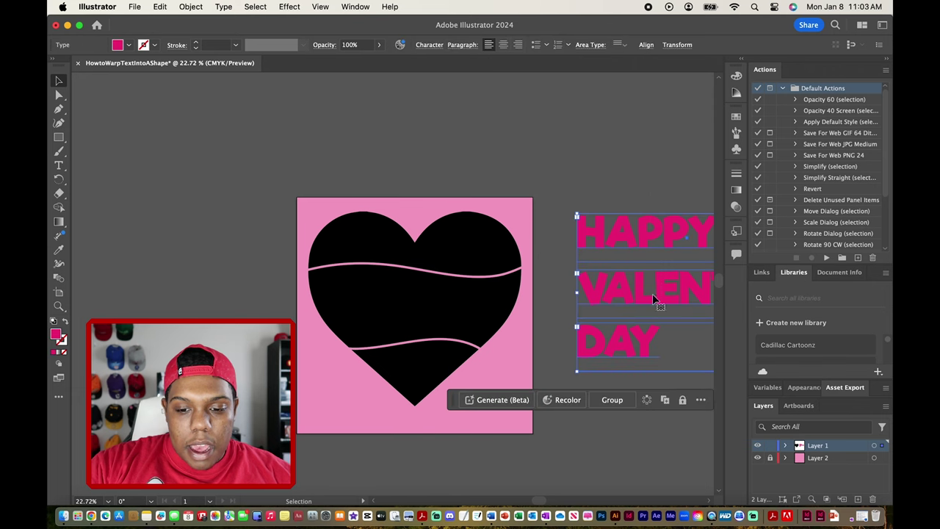
pyautogui.moveTo(664, 236); pyautogui.dragTo(536, 255)
pyautogui.scroll(2, 575, 208)
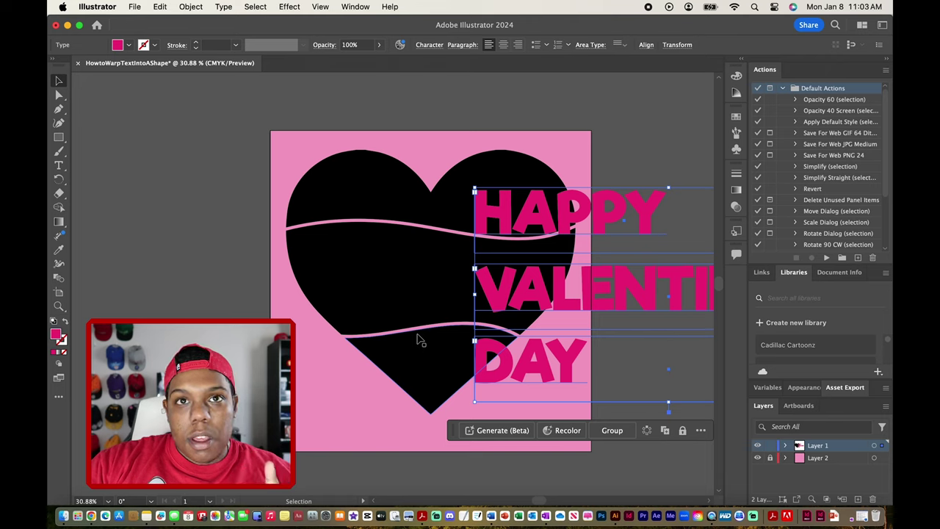
pyautogui.rightClick(598, 201)
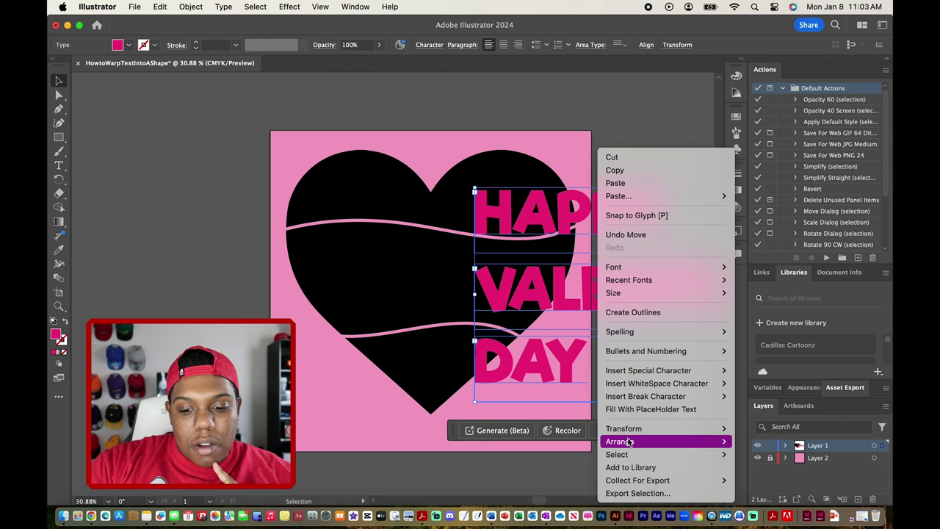
pyautogui.moveTo(629, 443)
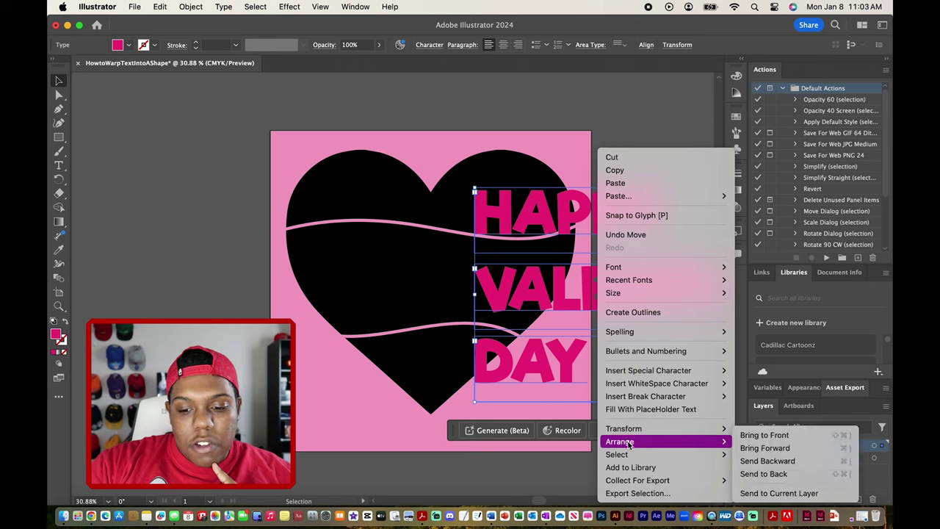
pyautogui.click(783, 475)
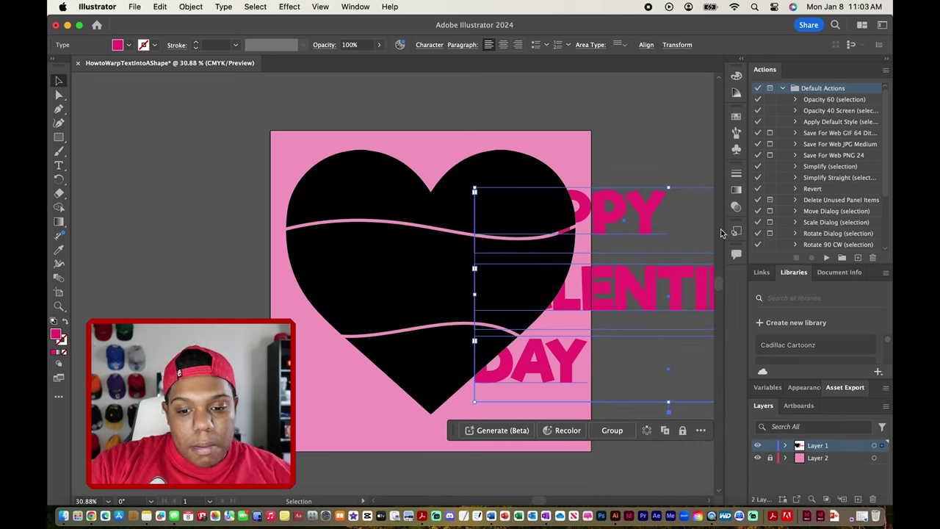
pyautogui.click(620, 147)
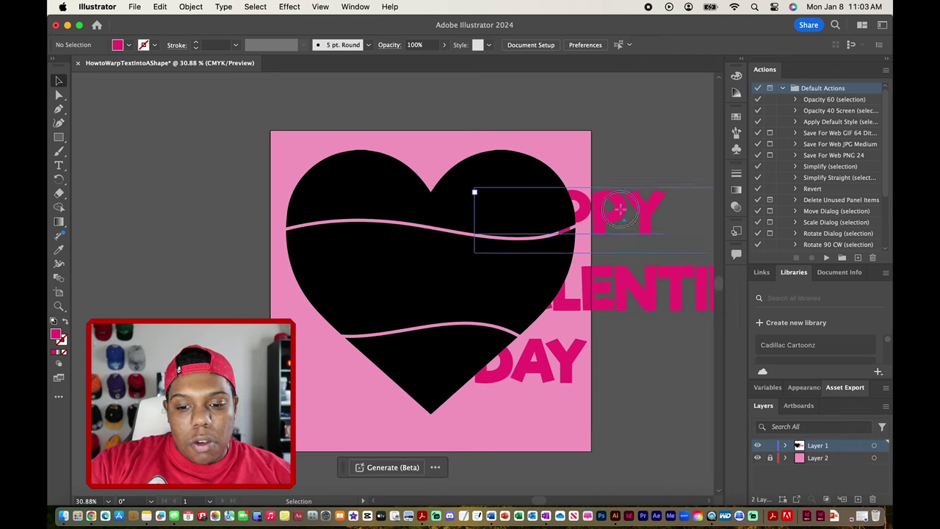
# Move HAPPY up to the heart's top and select it together with the top section.
pyautogui.moveTo(621, 211); pyautogui.dragTo(639, 155)
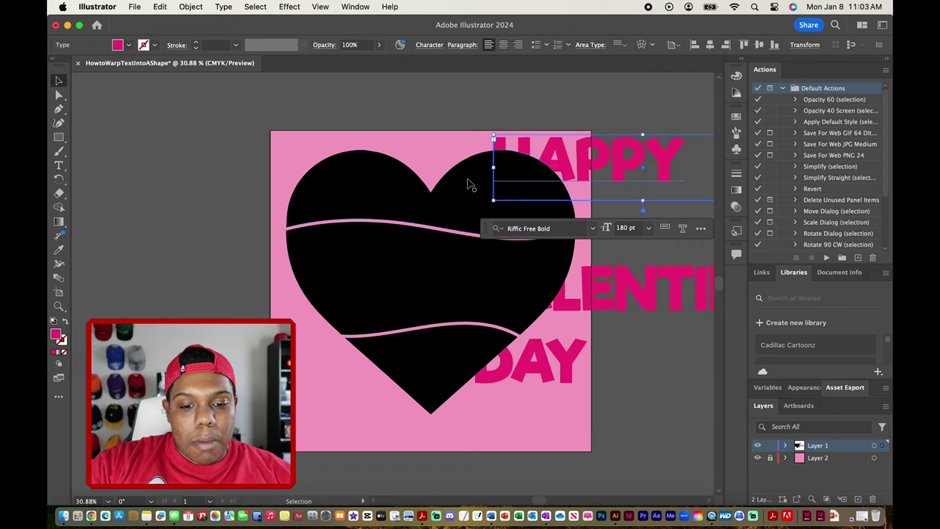
pyautogui.click(357, 188)
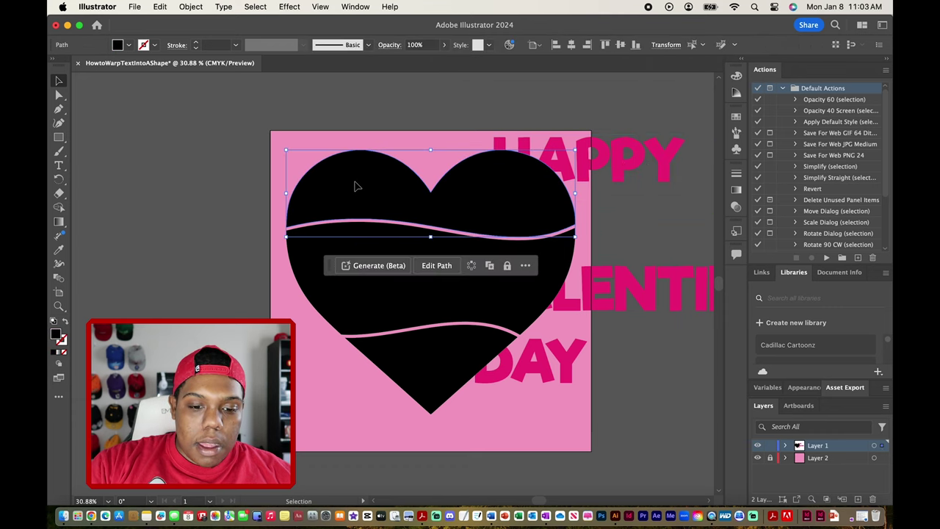
pyautogui.click(295, 119)
pyautogui.click(371, 168)
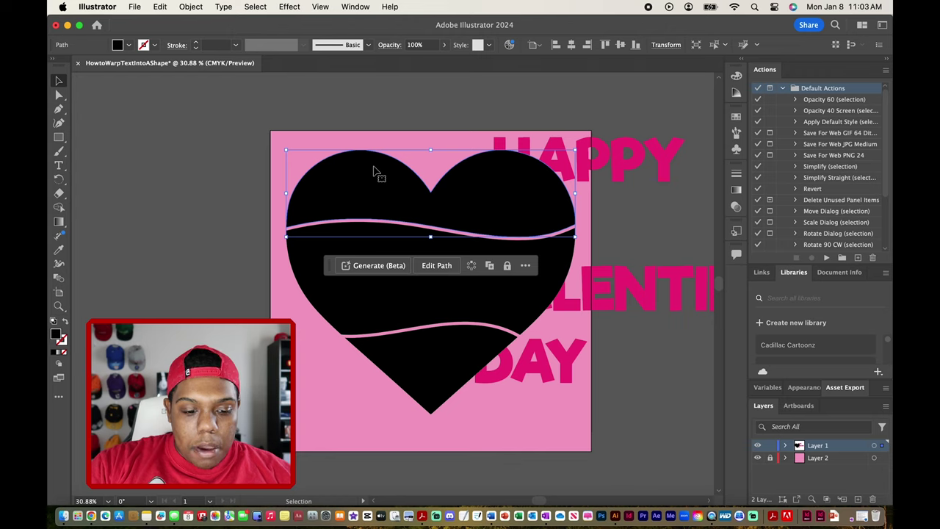
pyautogui.press('shift')
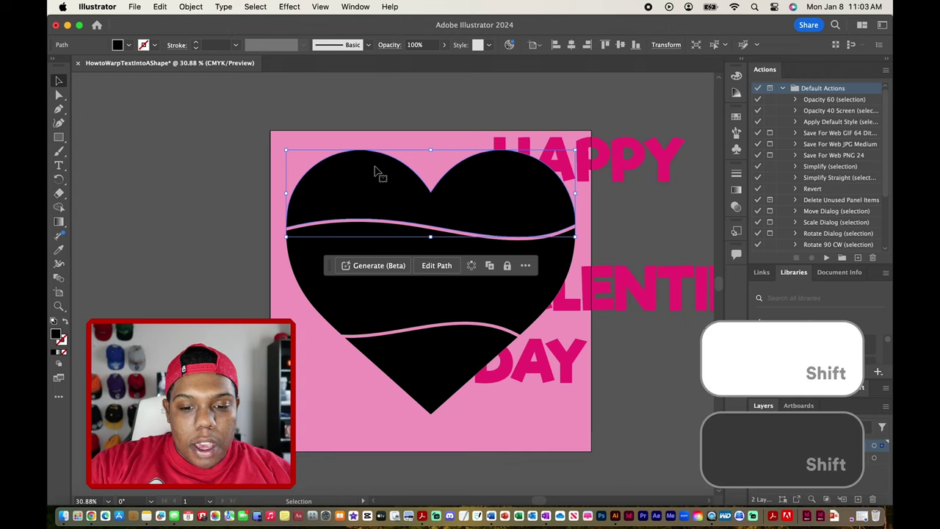
pyautogui.keyDown('shift'); pyautogui.click(638, 158); pyautogui.keyUp('shift')
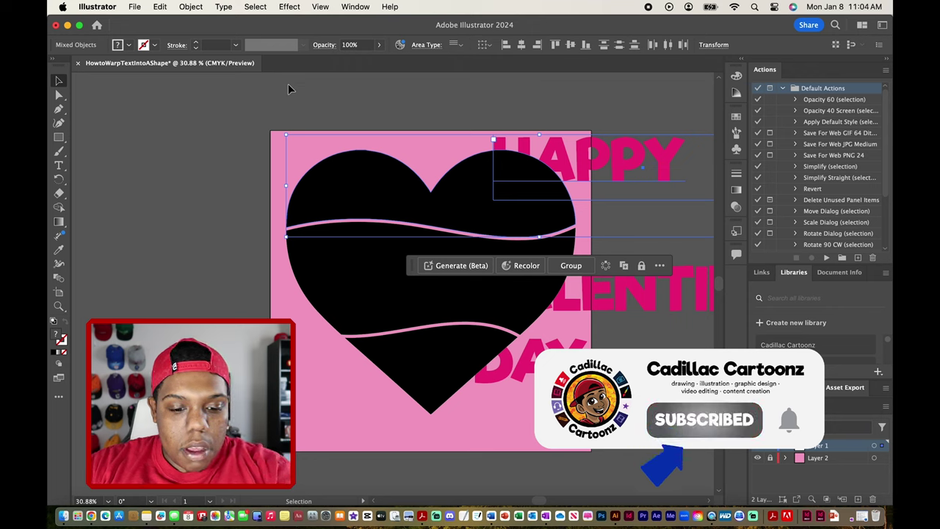
# Apply Object > Envelope Distort > Make with Top Object to HAPPY and the top section.
pyautogui.click(192, 7)
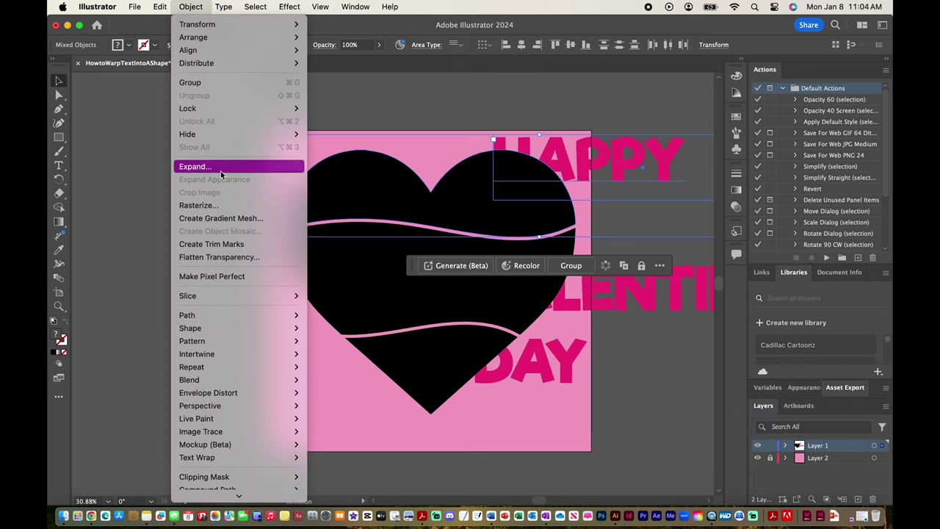
pyautogui.moveTo(234, 397)
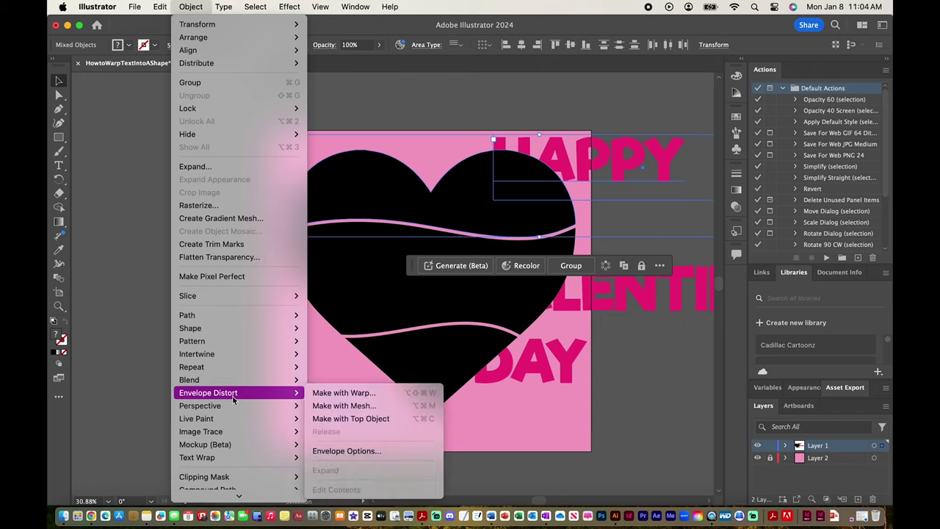
pyautogui.click(363, 421)
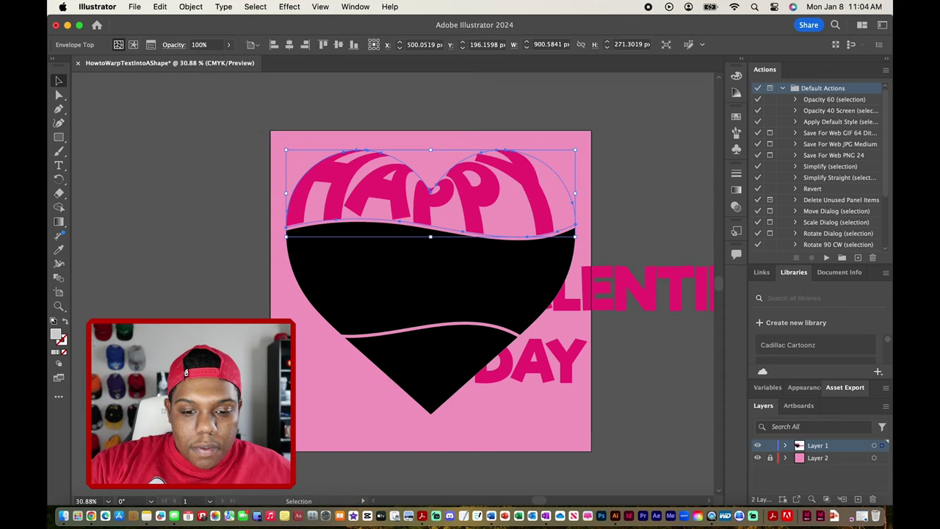
pyautogui.click(363, 422)
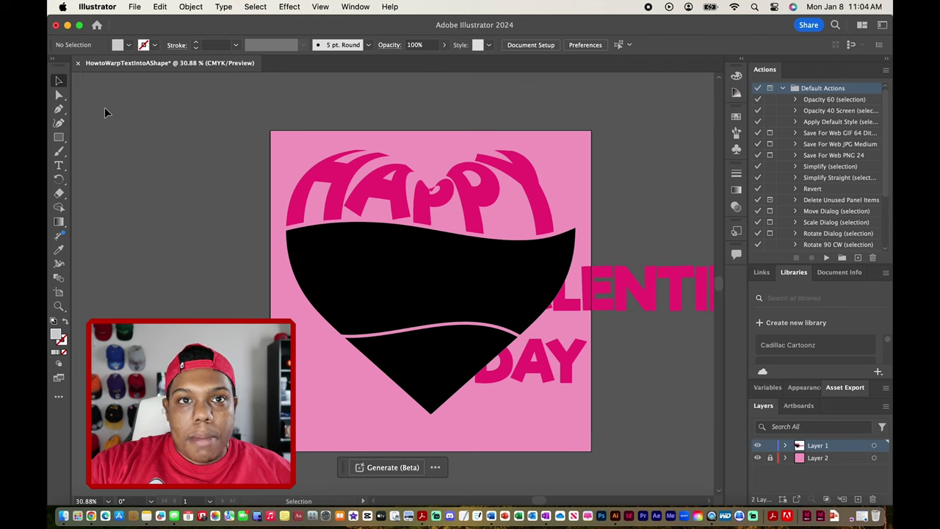
# Drag the HAPPY envelope's dip anchor above the first P upward to ease its curve.
pyautogui.click(360, 167)
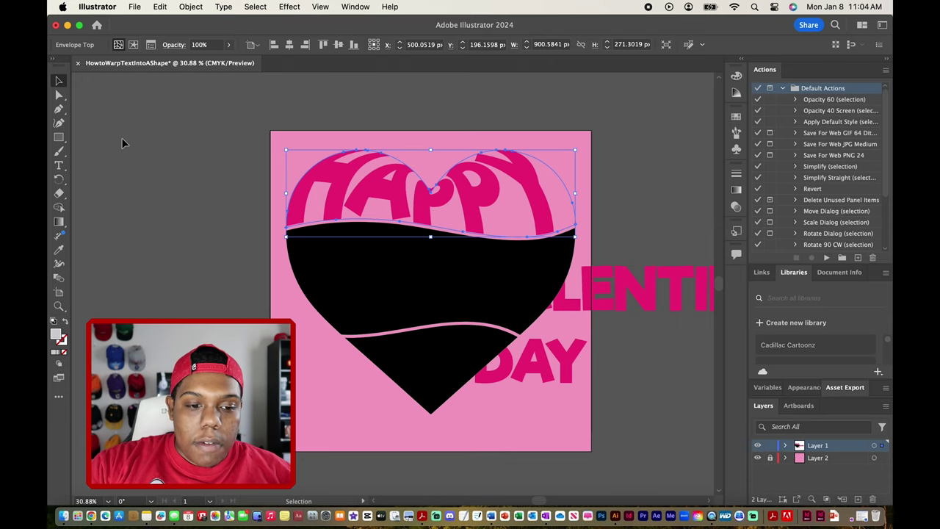
pyautogui.click(59, 97)
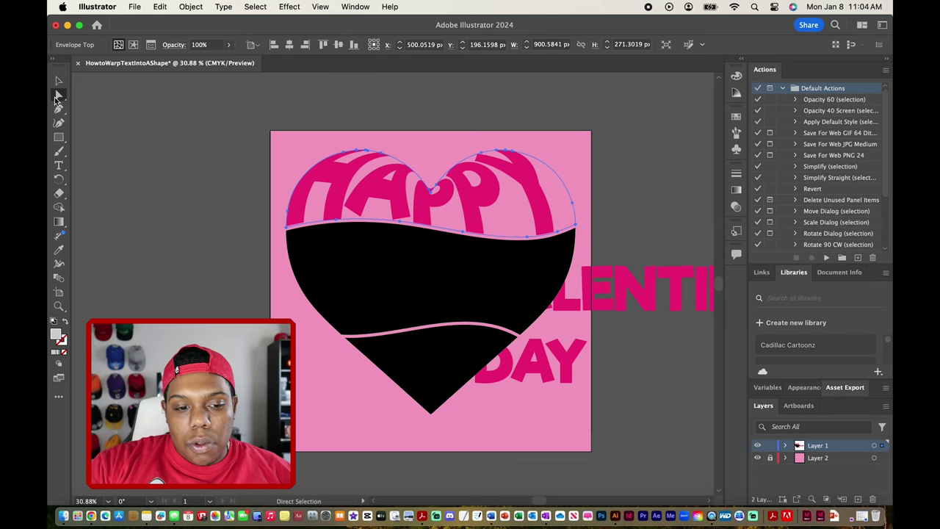
pyautogui.scroll(8, 400, 173)
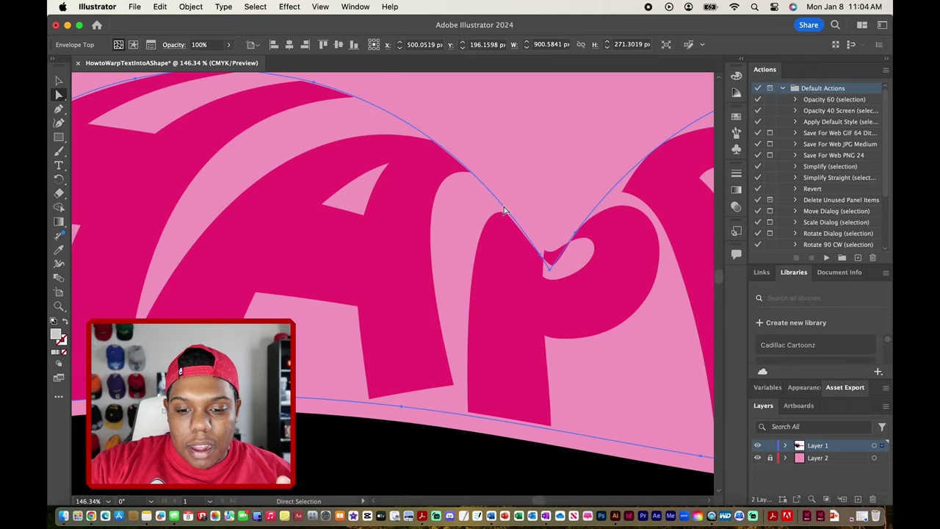
pyautogui.click(551, 272)
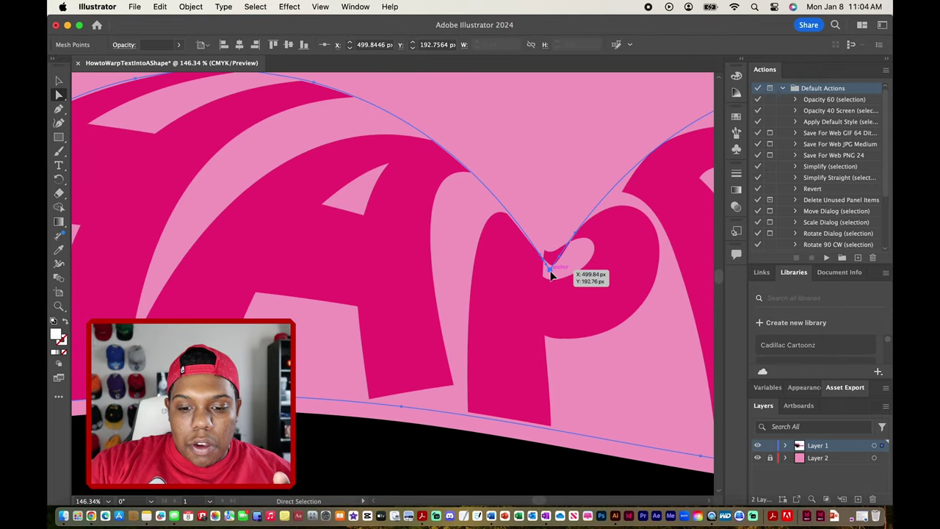
pyautogui.moveTo(552, 275); pyautogui.dragTo(530, 246)
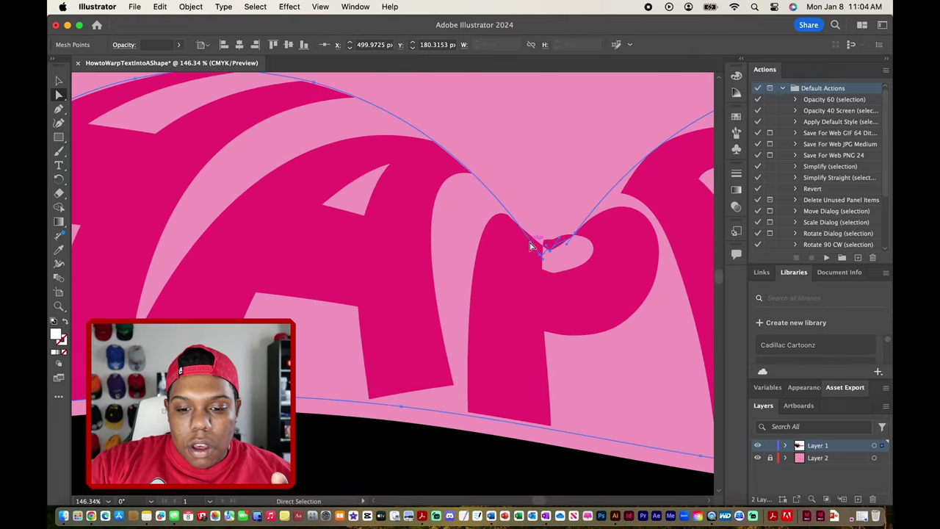
# Delete the extra envelope point and reshape the remaining dip point above the P.
pyautogui.hscroll(2, 595, 292)
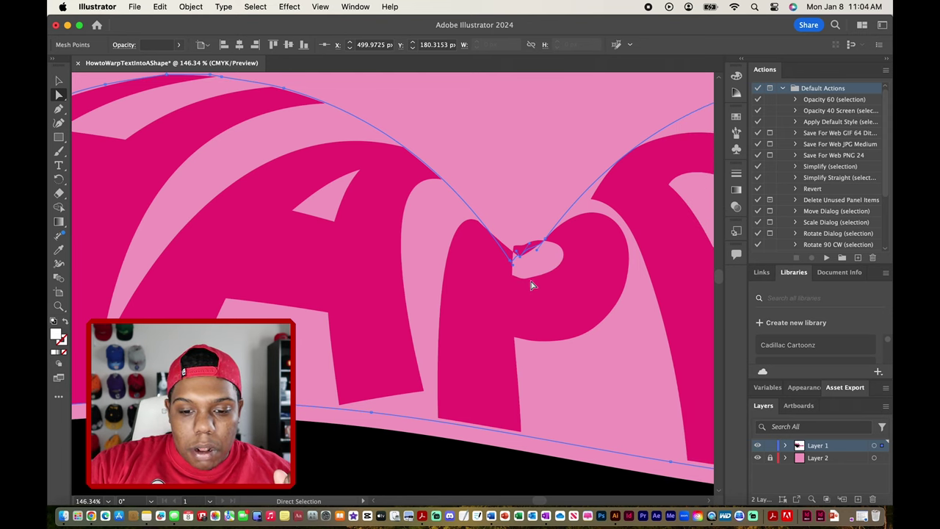
pyautogui.hscroll(3, 539, 308)
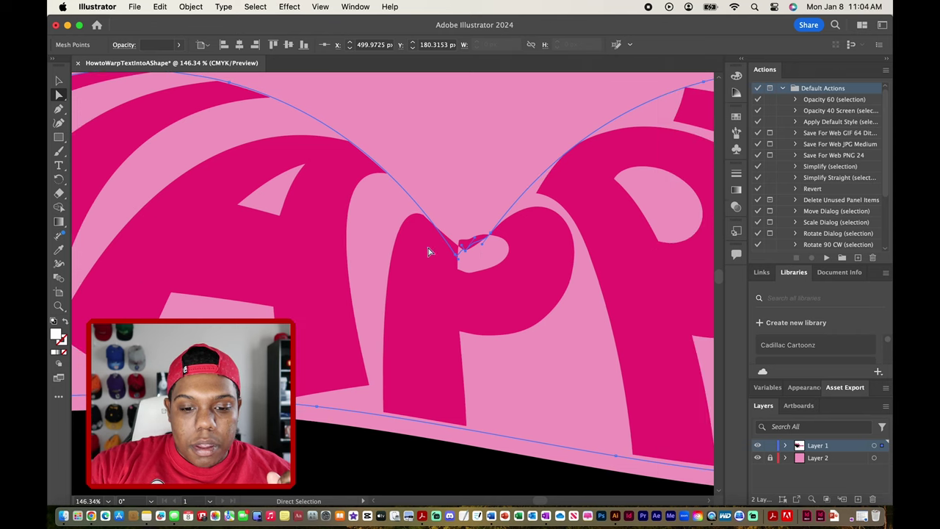
pyautogui.click(513, 311)
pyautogui.click(470, 283)
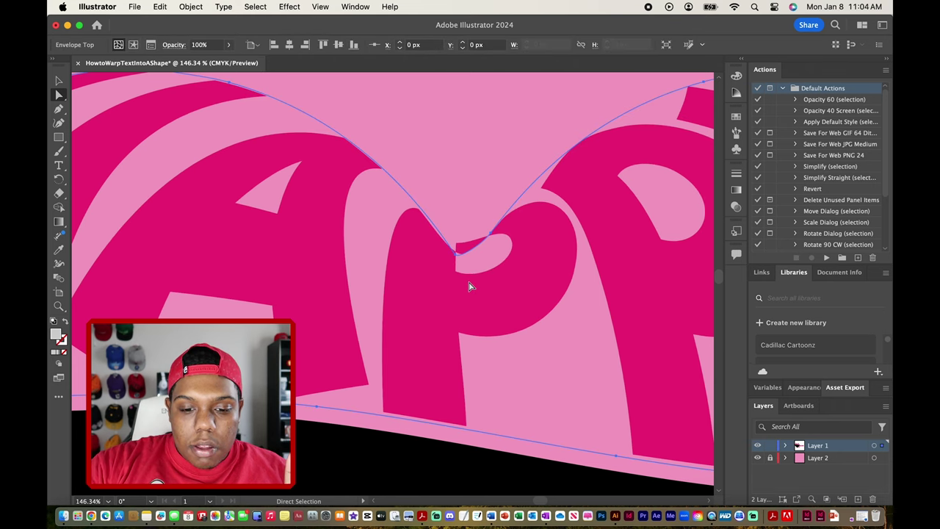
pyautogui.press('BackSpace')
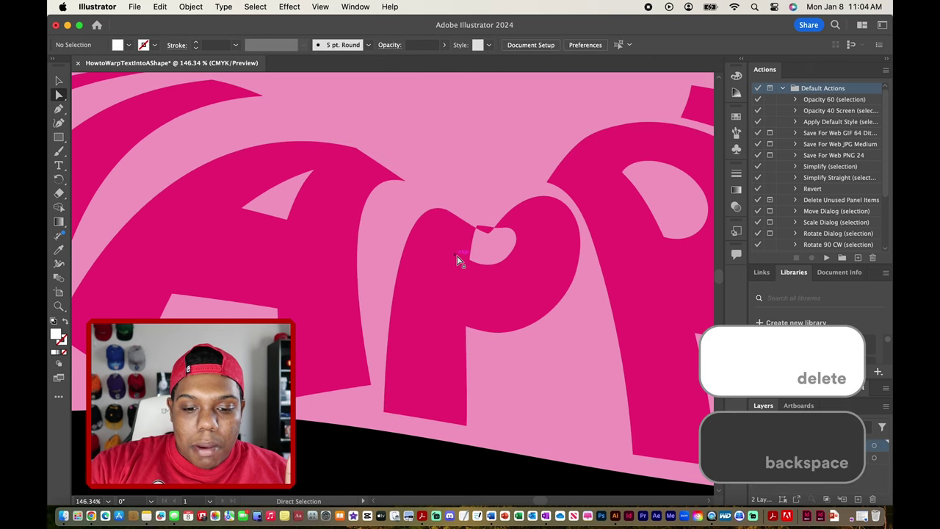
pyautogui.click(498, 229)
pyautogui.moveTo(498, 230); pyautogui.dragTo(492, 238)
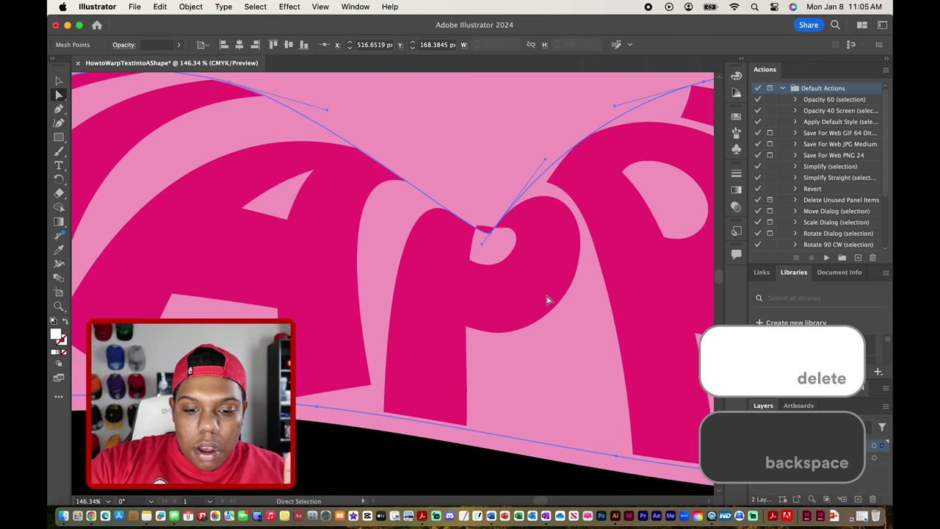
pyautogui.press('super+shift+a')
pyautogui.scroll(-10, 546, 300)
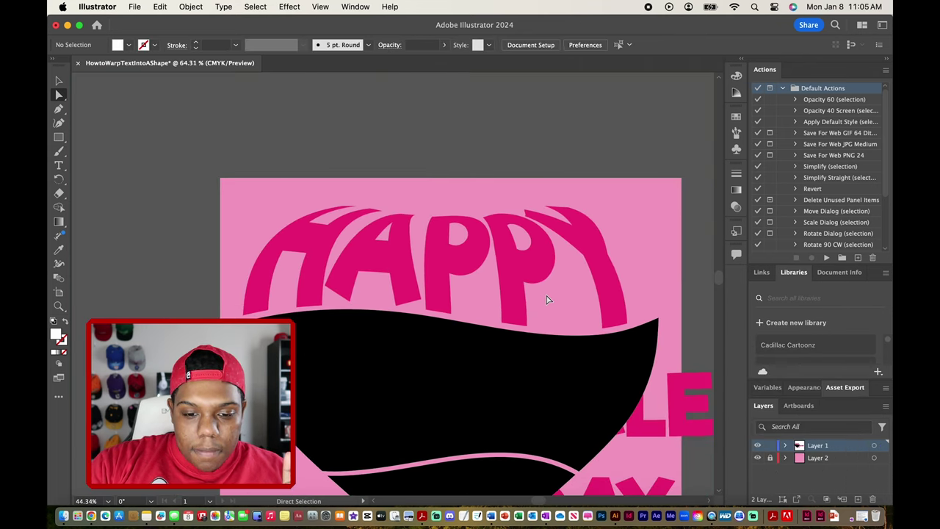
# Adjust the HAPPY envelope's anchor handle at the top of Y to smooth that curve.
pyautogui.scroll(-3, 547, 299)
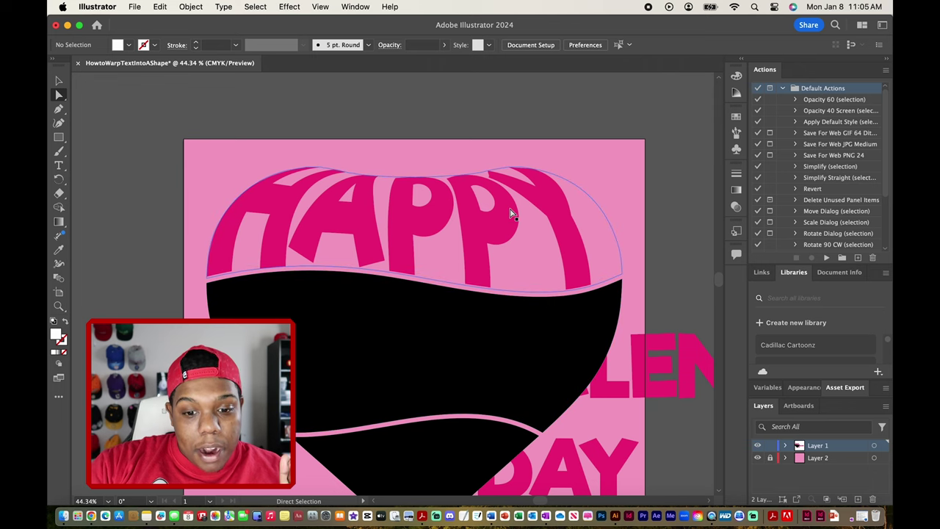
pyautogui.click(555, 154)
pyautogui.scroll(5, 559, 154)
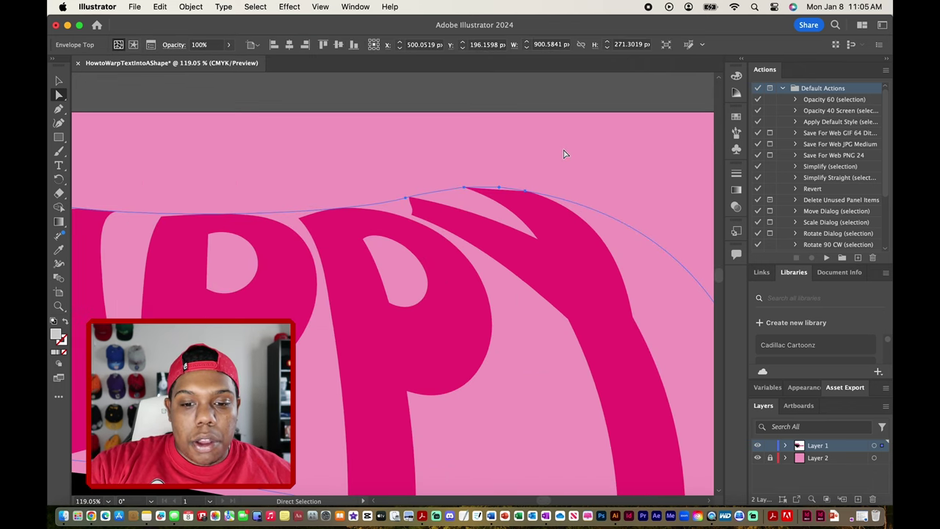
pyautogui.moveTo(525, 195)
pyautogui.mouseDown()
pyautogui.moveTo(551, 193)
pyautogui.moveTo(526, 194)
pyautogui.mouseUp()
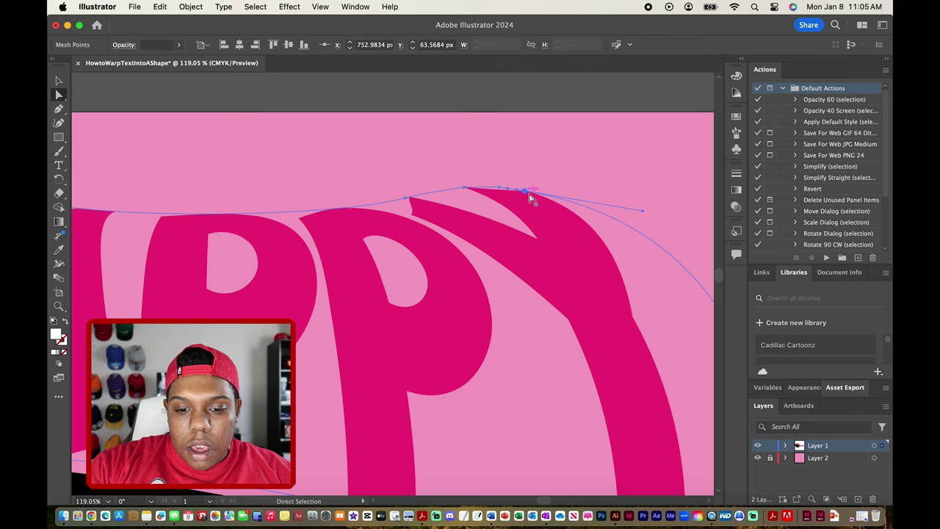
pyautogui.scroll(5, 530, 198)
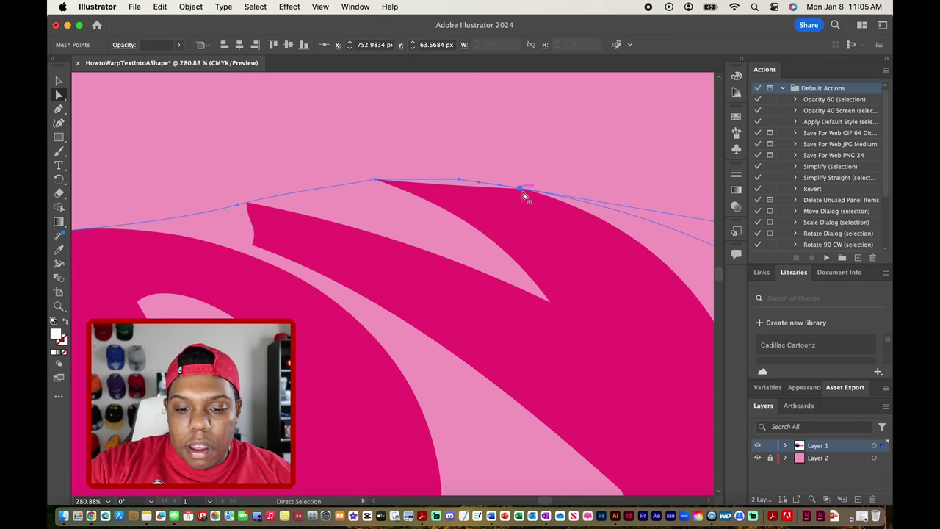
pyautogui.scroll(-3, 524, 197)
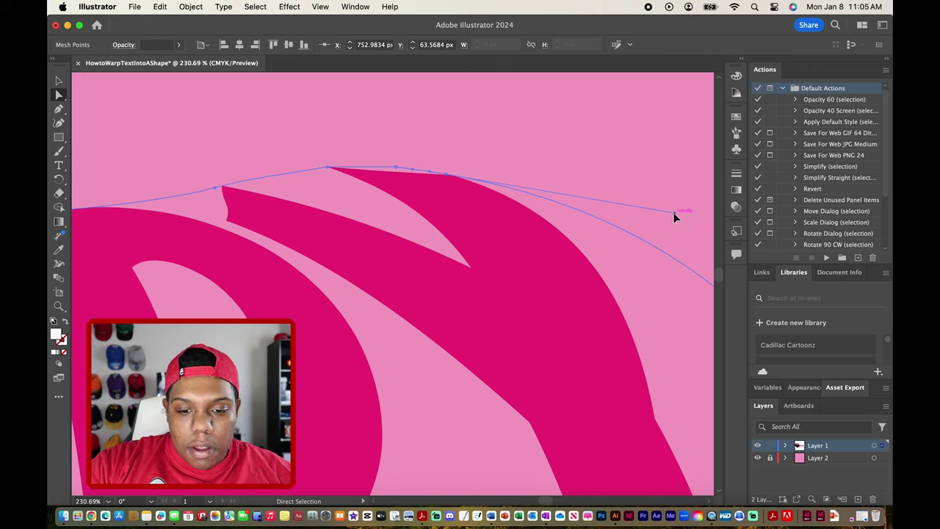
pyautogui.moveTo(674, 213)
pyautogui.mouseDown()
pyautogui.moveTo(675, 189)
pyautogui.moveTo(689, 210)
pyautogui.mouseUp()
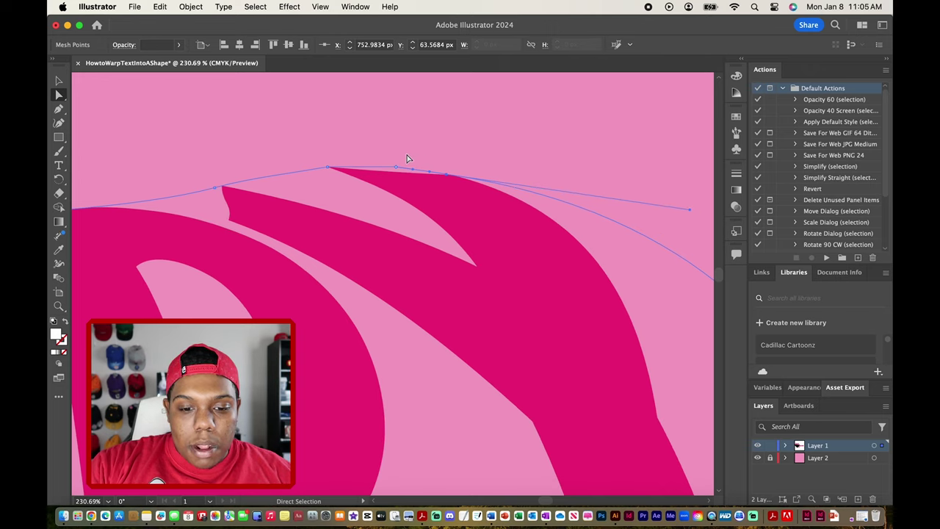
# Lengthen the top-curve anchor's handle to round the lobe, then fit the artboard in view.
pyautogui.click(328, 167)
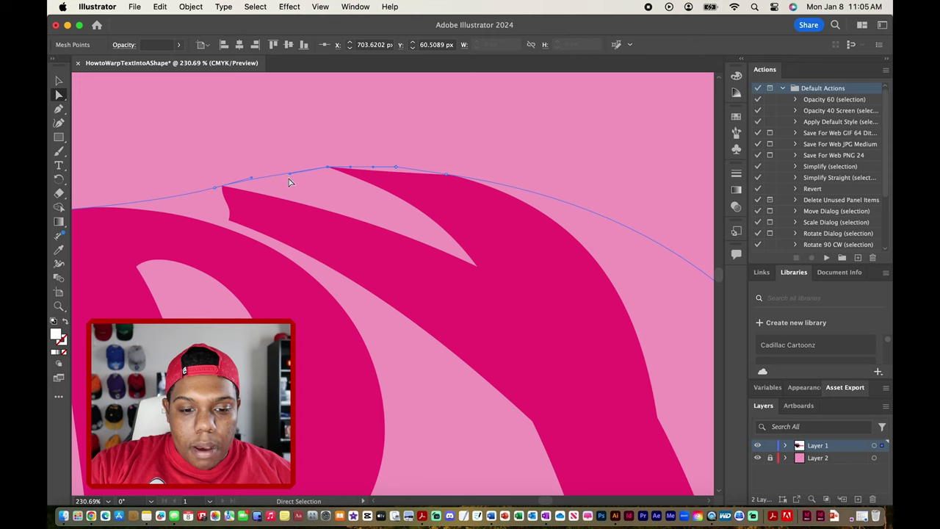
pyautogui.moveTo(292, 178); pyautogui.dragTo(164, 189)
pyautogui.scroll(-2, 164, 189)
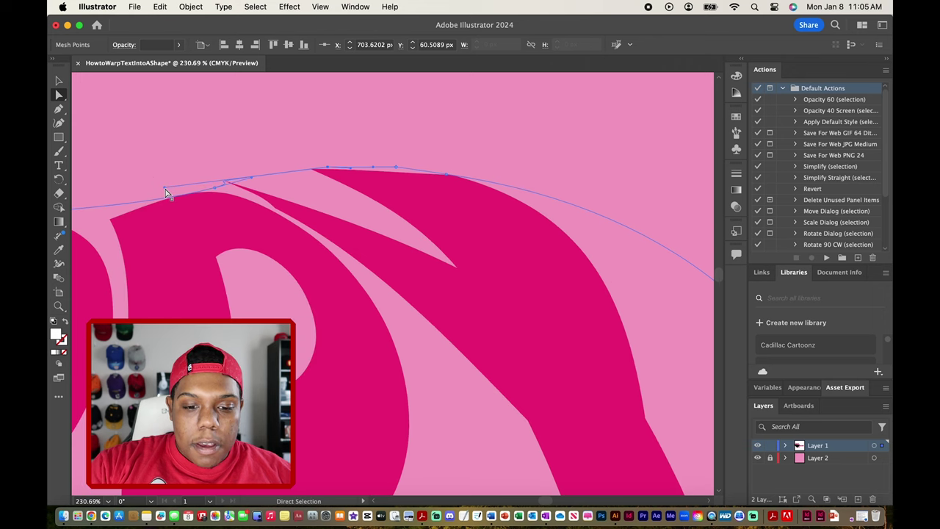
pyautogui.press('super+shift+a')
pyautogui.scroll(-5, 371, 218)
pyautogui.press('super+0')
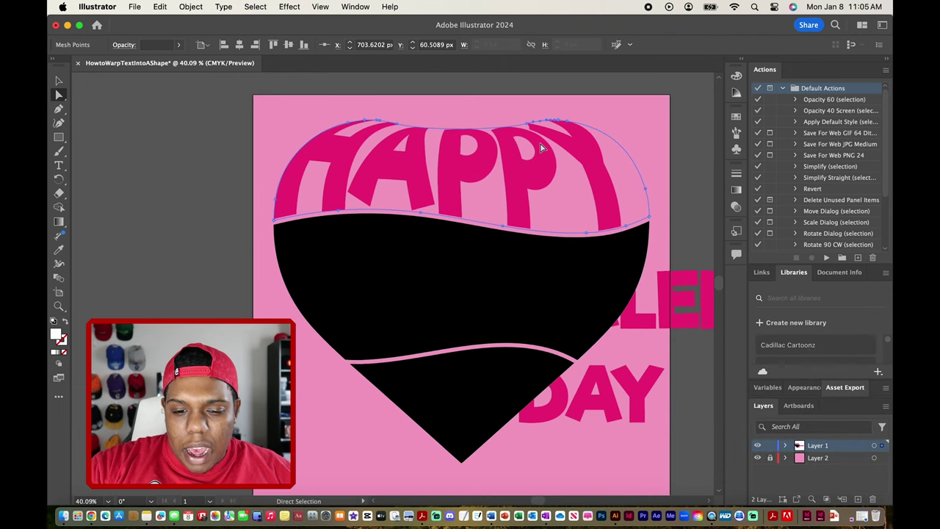
pyautogui.hscroll(5, 242, 142)
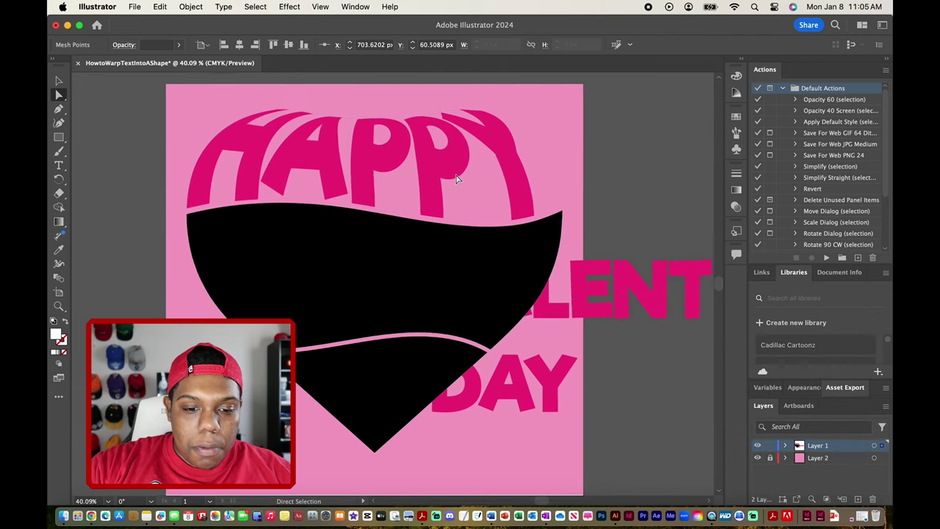
pyautogui.click(58, 80)
# Move the VALENTINE'S text off the artboard to the right.
pyautogui.click(130, 127)
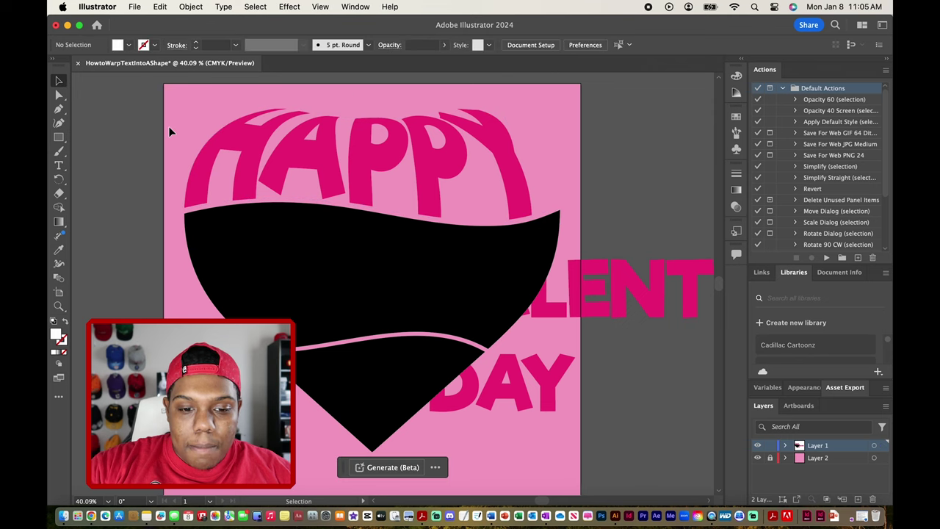
pyautogui.hscroll(-3, 169, 132)
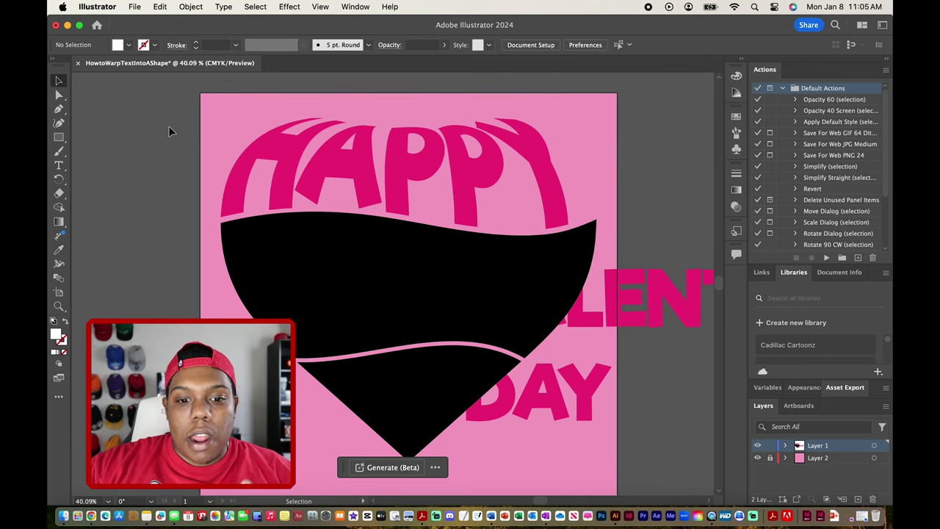
pyautogui.scroll(-5, 220, 198)
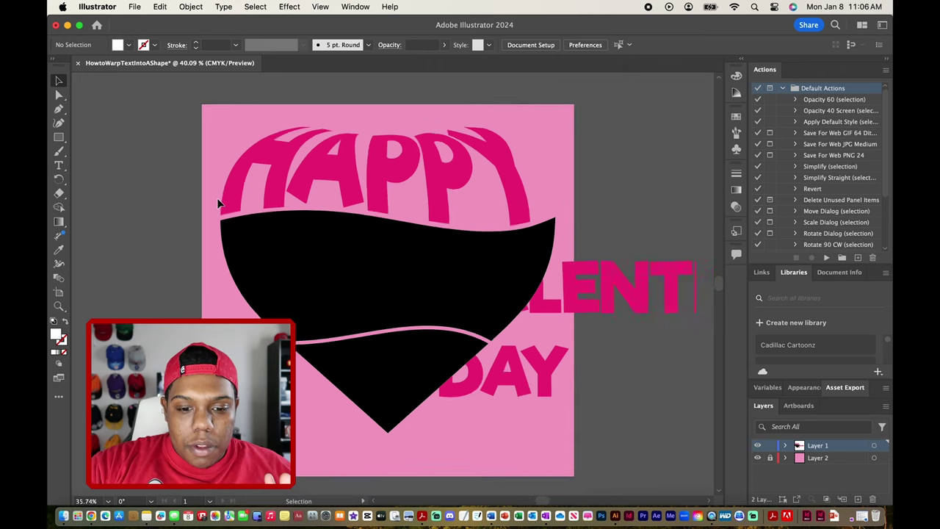
pyautogui.click(514, 270)
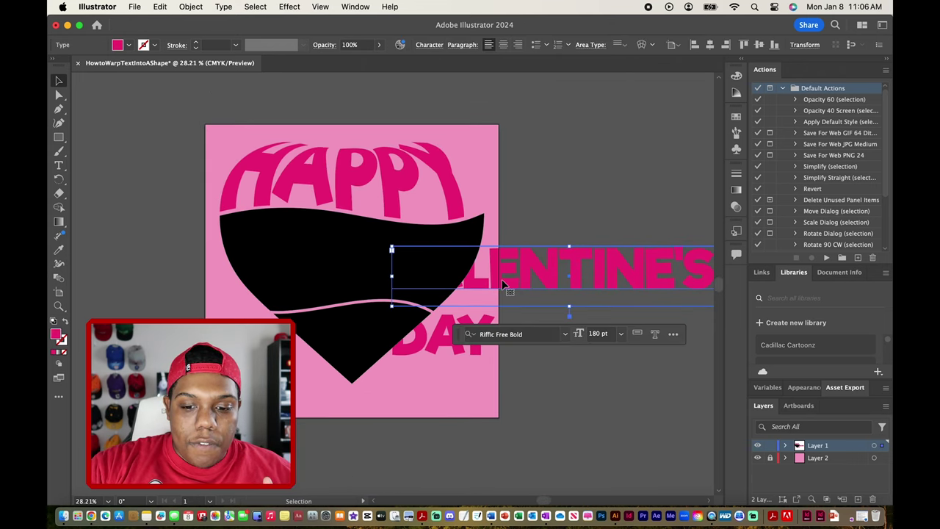
pyautogui.moveTo(515, 271); pyautogui.dragTo(654, 267)
# Select the black middle heart band together with the VALENTINE'S text.
pyautogui.click(317, 244)
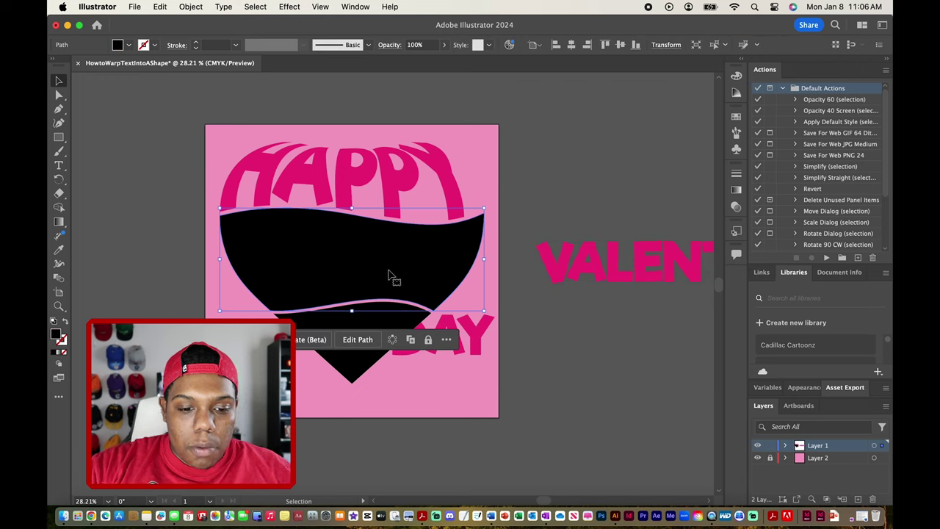
pyautogui.press('shift')
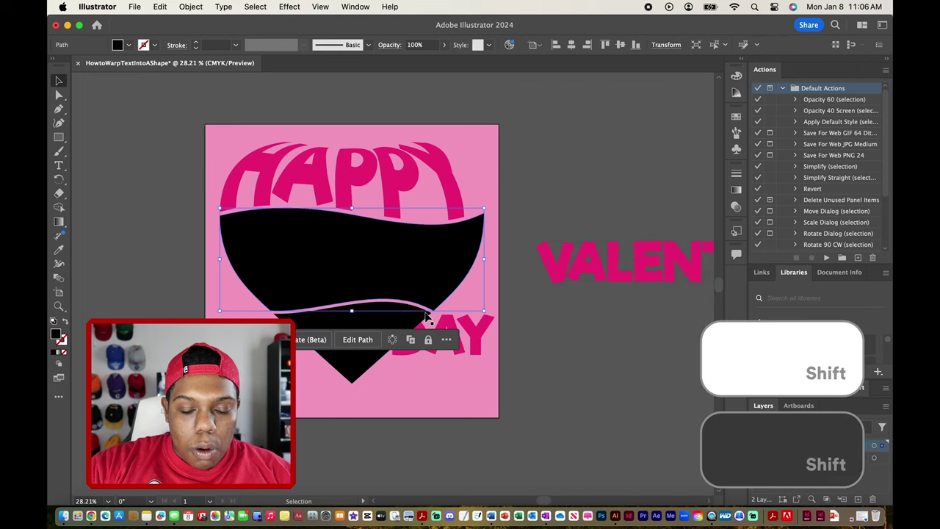
pyautogui.keyDown('shift'); pyautogui.click(639, 262); pyautogui.keyUp('shift')
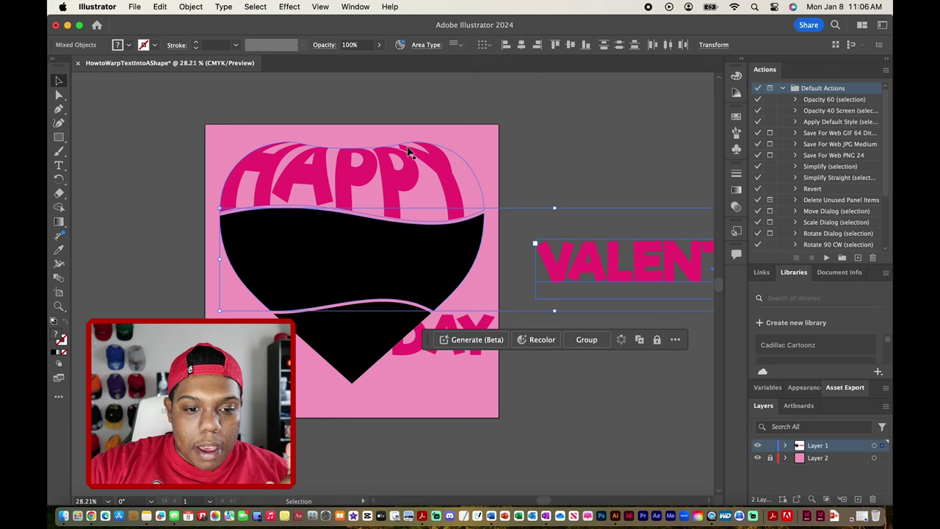
# Warp VALENTINE'S into the middle heart band with Envelope Distort > Make with Top Object.
pyautogui.click(197, 7)
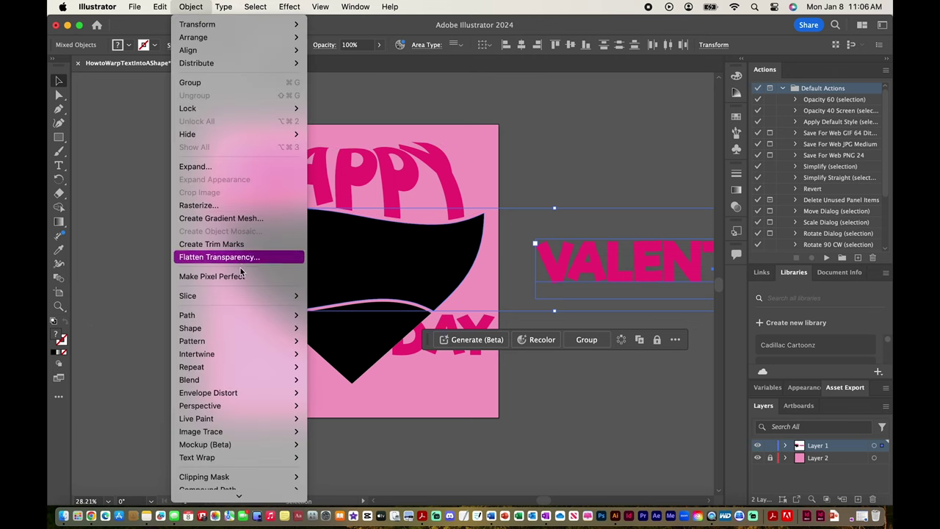
pyautogui.moveTo(246, 396)
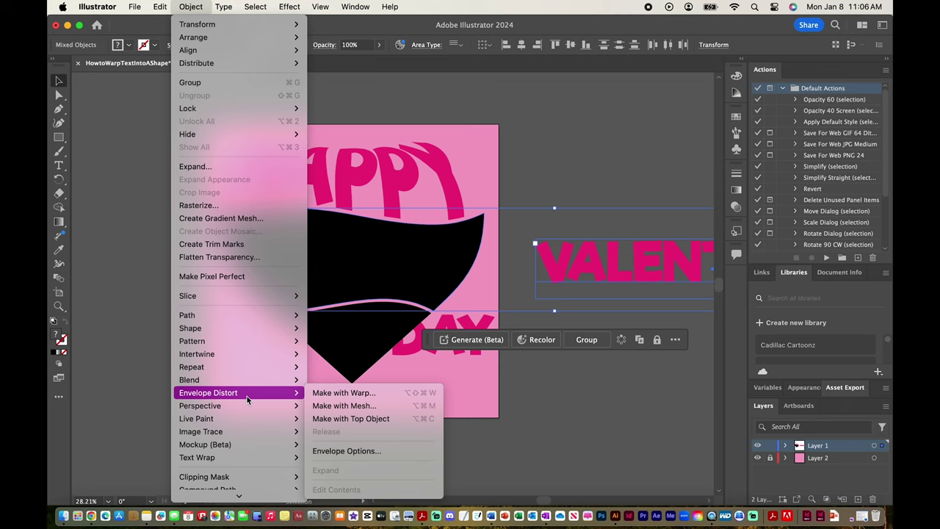
pyautogui.click(340, 421)
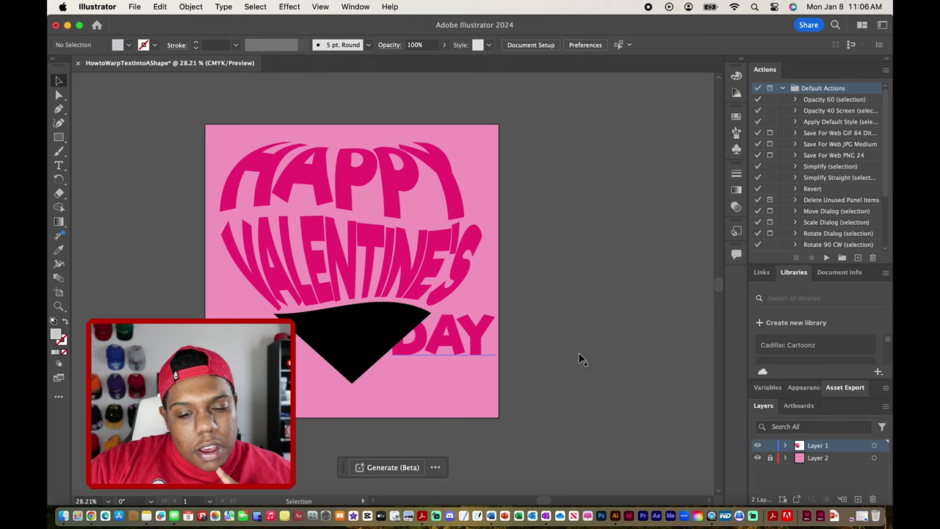
pyautogui.press('super+z')
# Move the DAY text back to the artboard's right edge.
pyautogui.click(301, 243)
pyautogui.scroll(5, 301, 242)
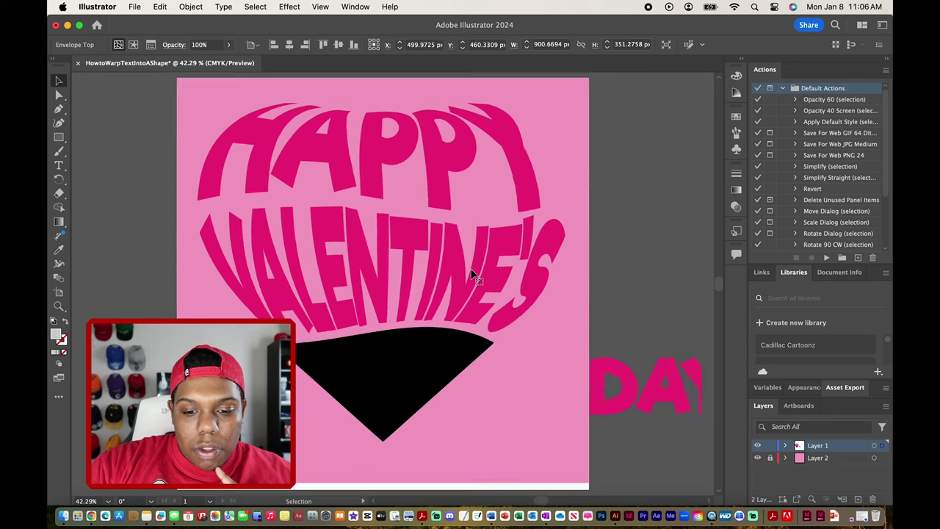
pyautogui.scroll(-3, 623, 234)
pyautogui.click(663, 232)
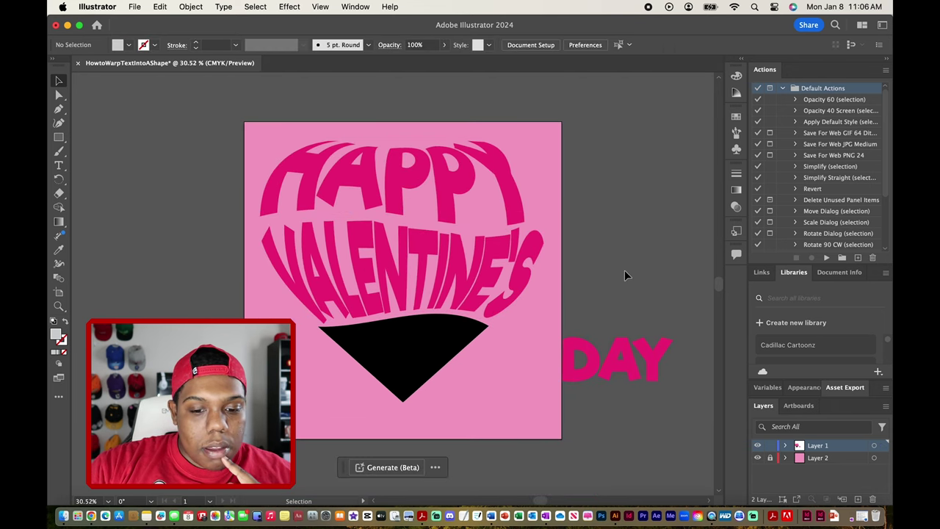
pyautogui.scroll(-2, 624, 269)
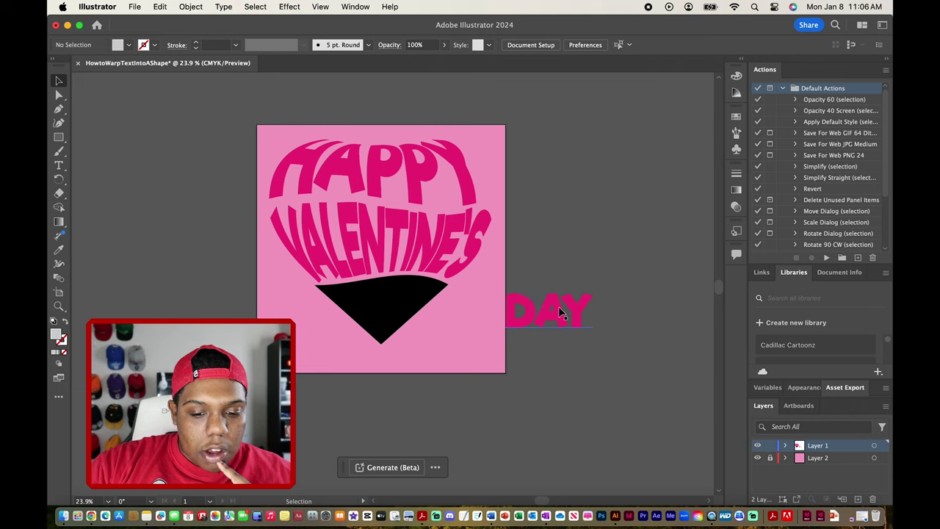
pyautogui.moveTo(559, 310); pyautogui.dragTo(525, 304)
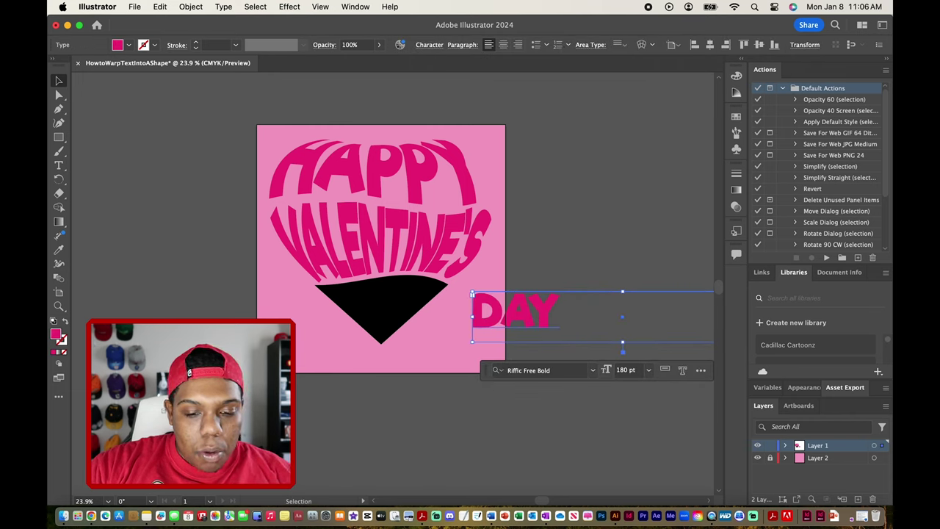
# Warp DAY into the black heart tip using Envelope Distort > Make with Top Object.
pyautogui.press('shift')
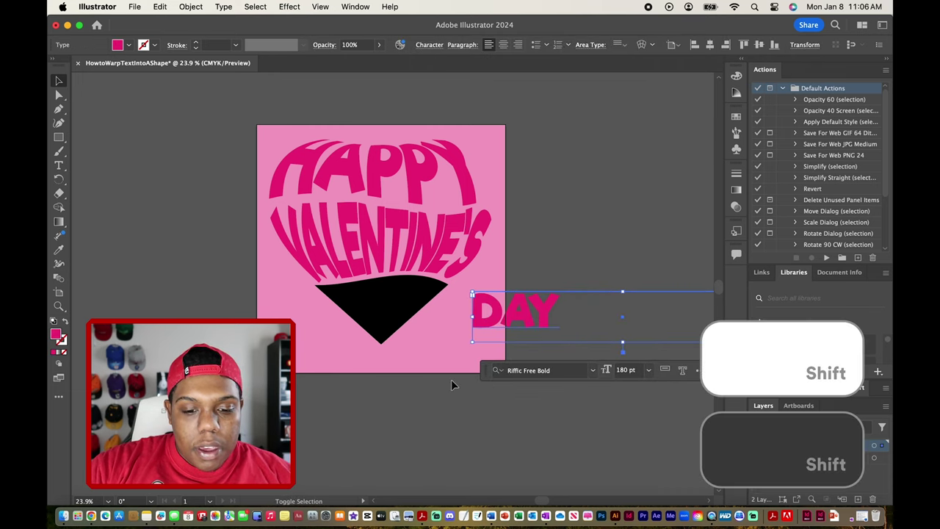
pyautogui.keyDown('shift'); pyautogui.click(385, 307); pyautogui.keyUp('shift')
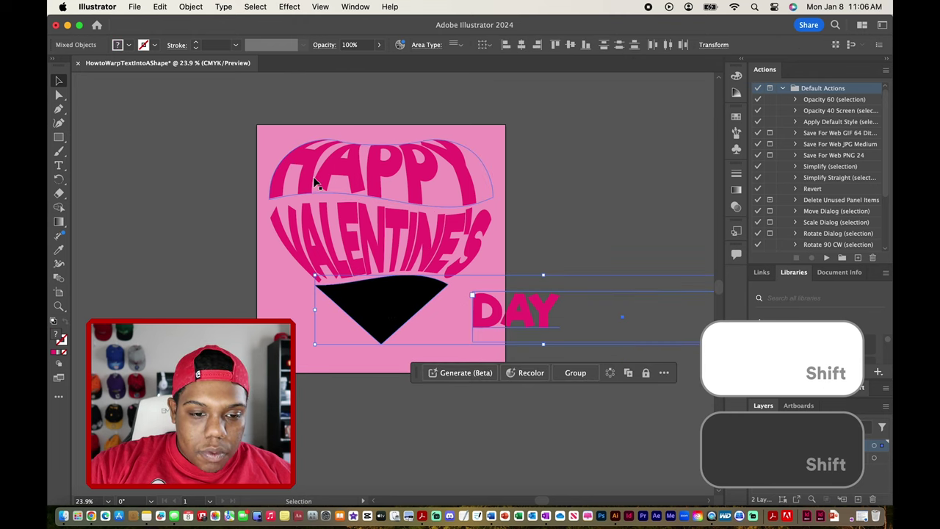
pyautogui.click(190, 7)
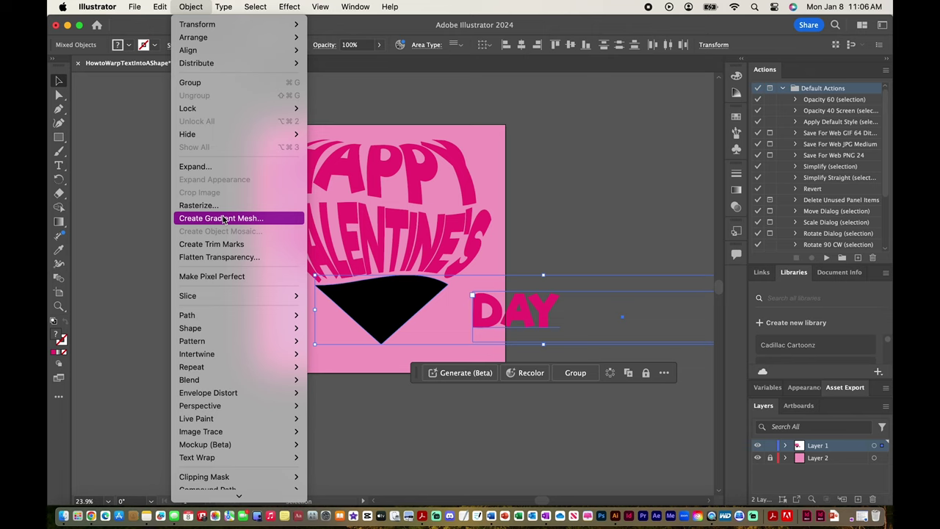
pyautogui.moveTo(232, 395)
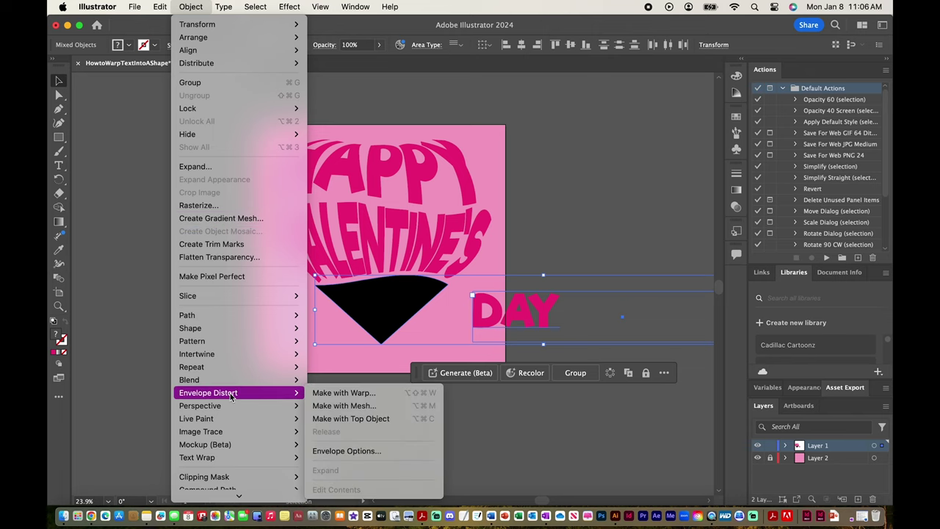
pyautogui.click(329, 419)
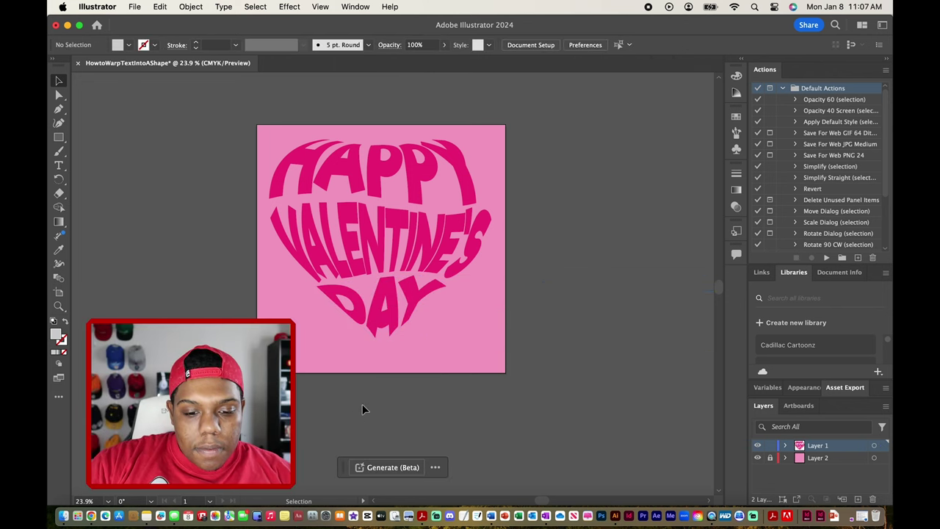
pyautogui.scroll(5, 388, 336)
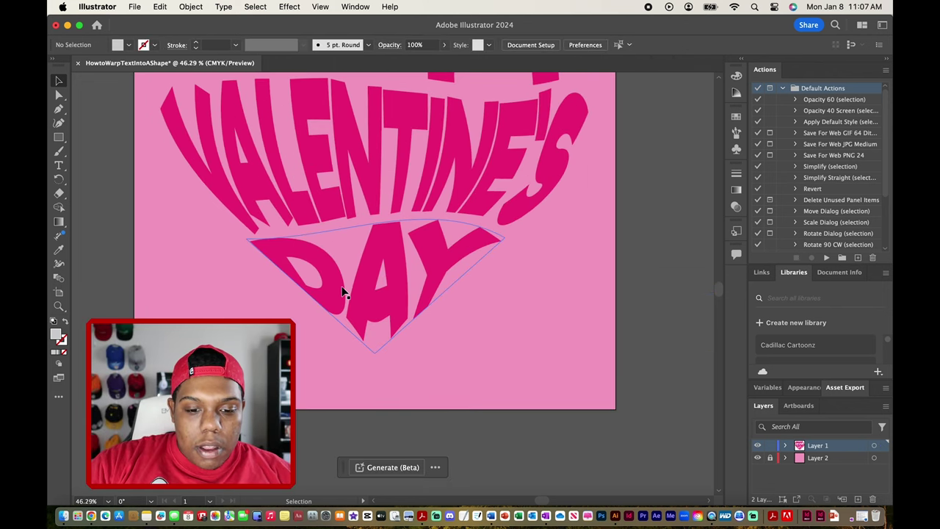
pyautogui.scroll(2, 342, 291)
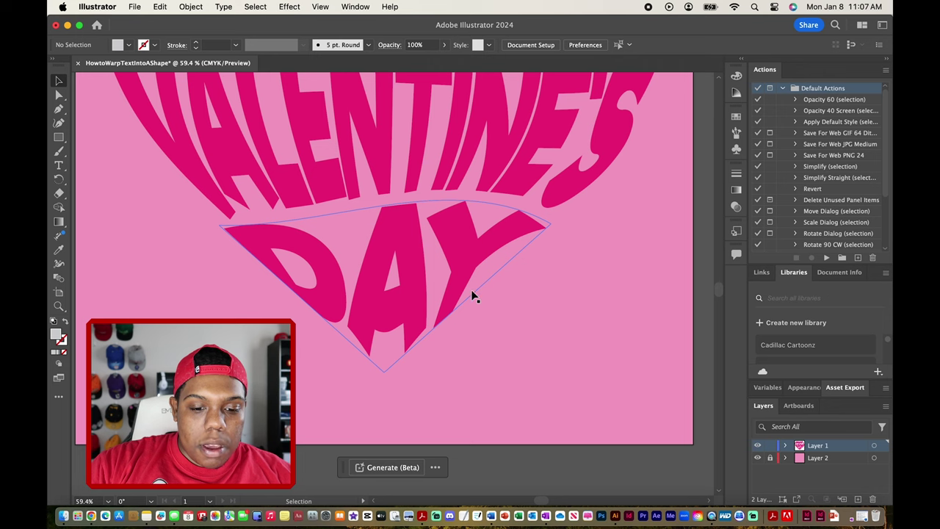
pyautogui.scroll(-5, 201, 132)
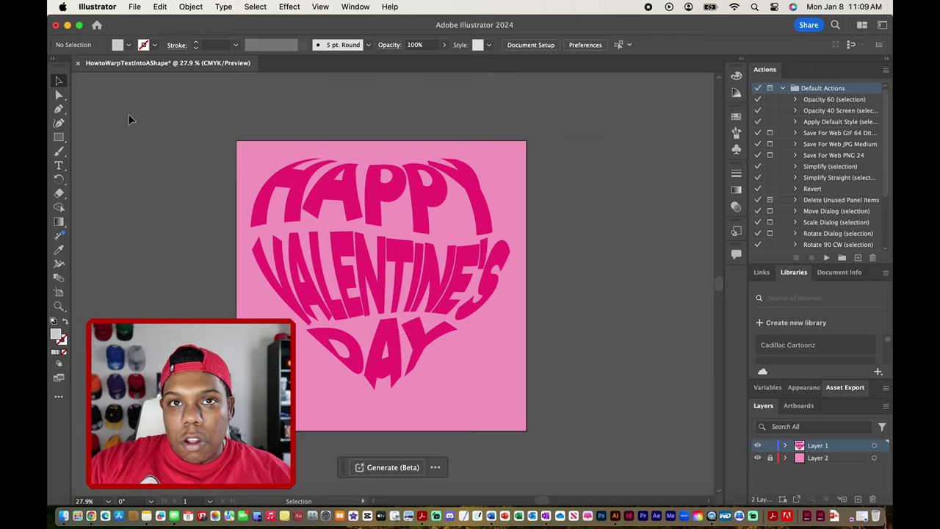
# Group the three warped text pieces, move the group down and centre it horizontally.
pyautogui.moveTo(200, 122); pyautogui.dragTo(583, 444)
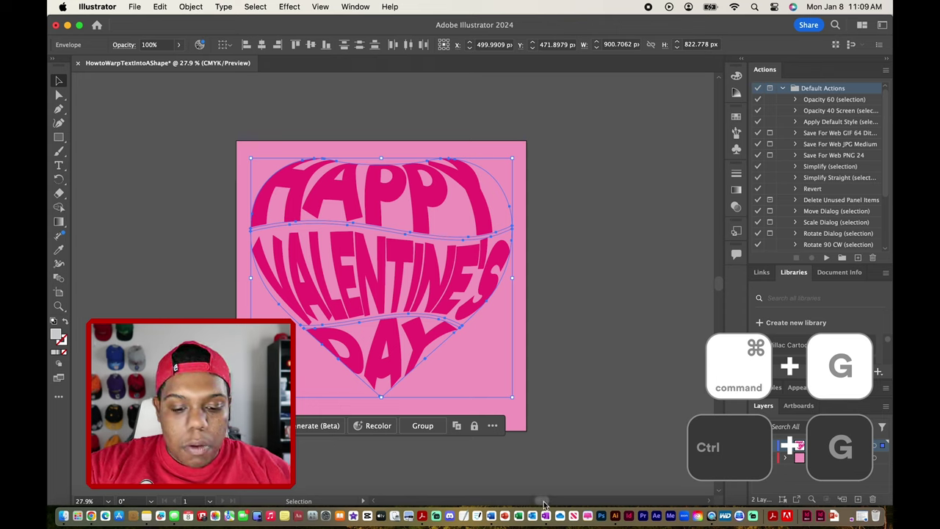
pyautogui.press('super+g')
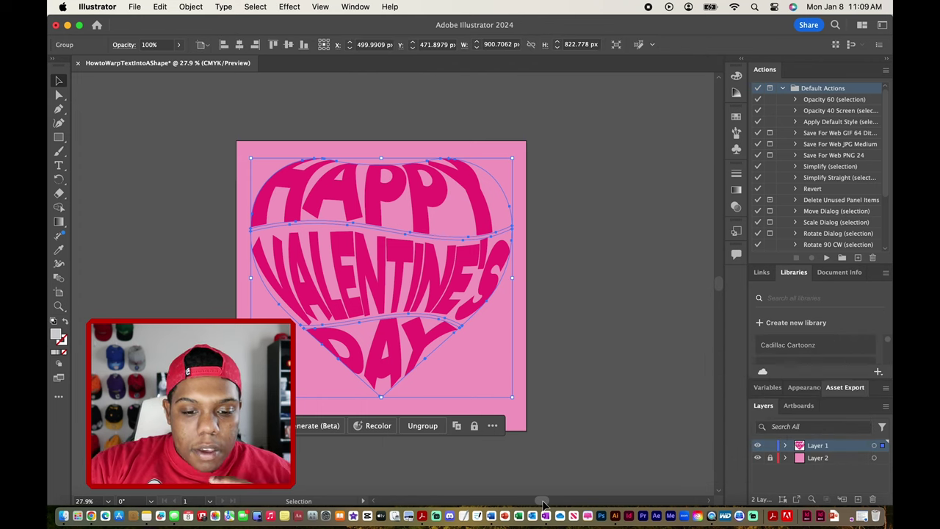
pyautogui.click(558, 402)
pyautogui.moveTo(388, 183); pyautogui.dragTo(413, 188)
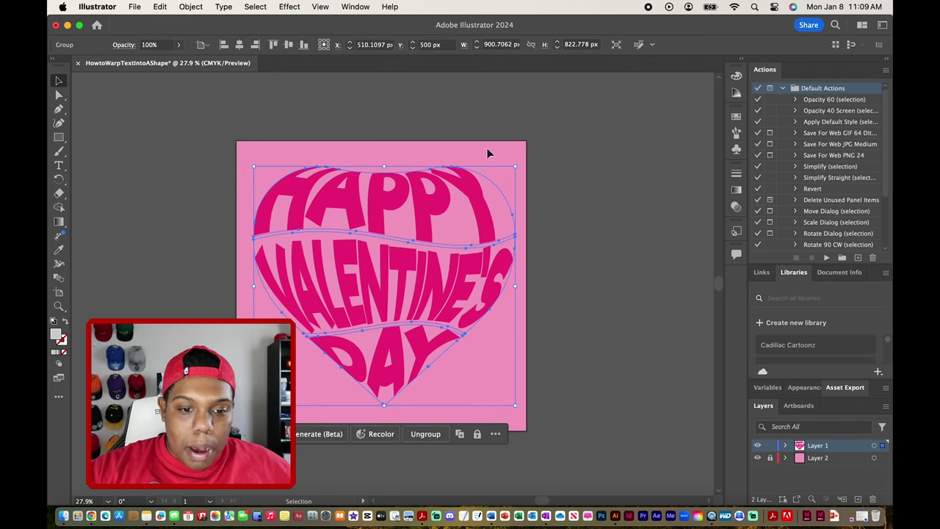
pyautogui.click(239, 45)
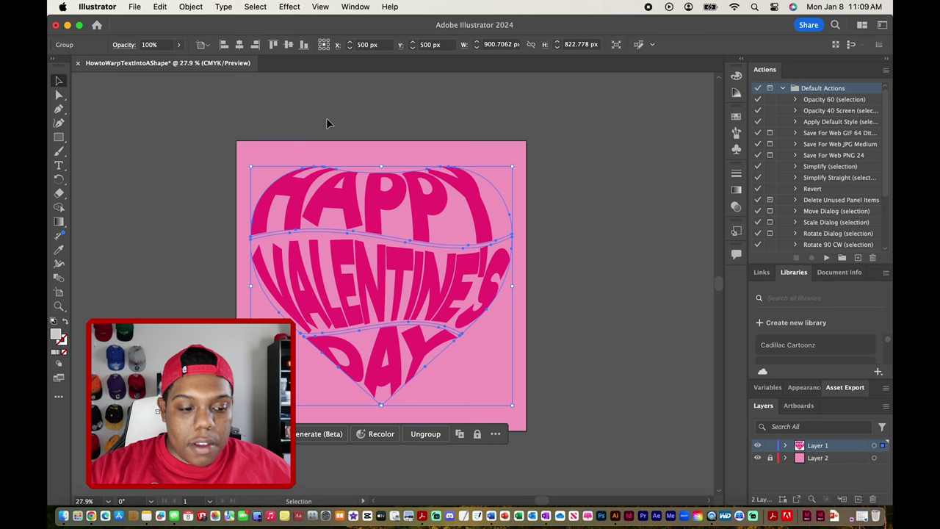
pyautogui.press('super+0')
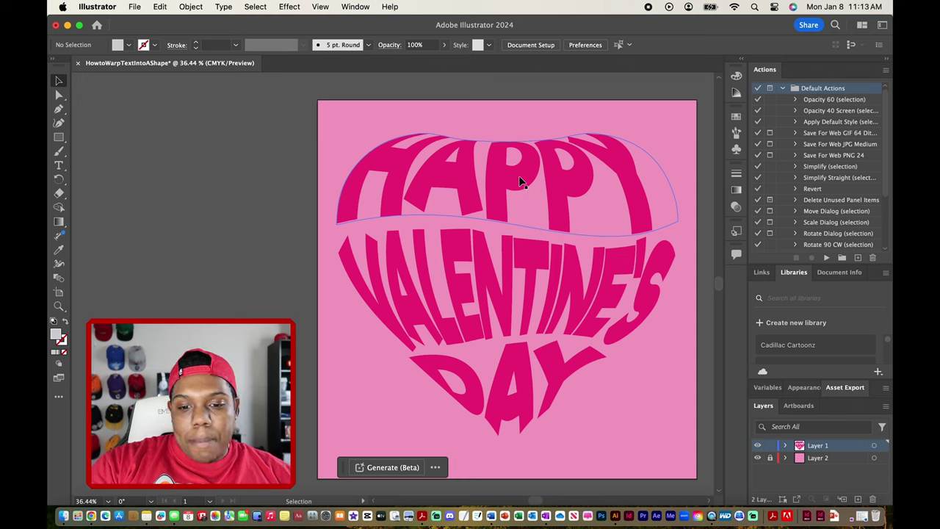
# Isolate the text group and enter the HAPPY warp's contents for text editing.
pyautogui.doubleClick(520, 181)
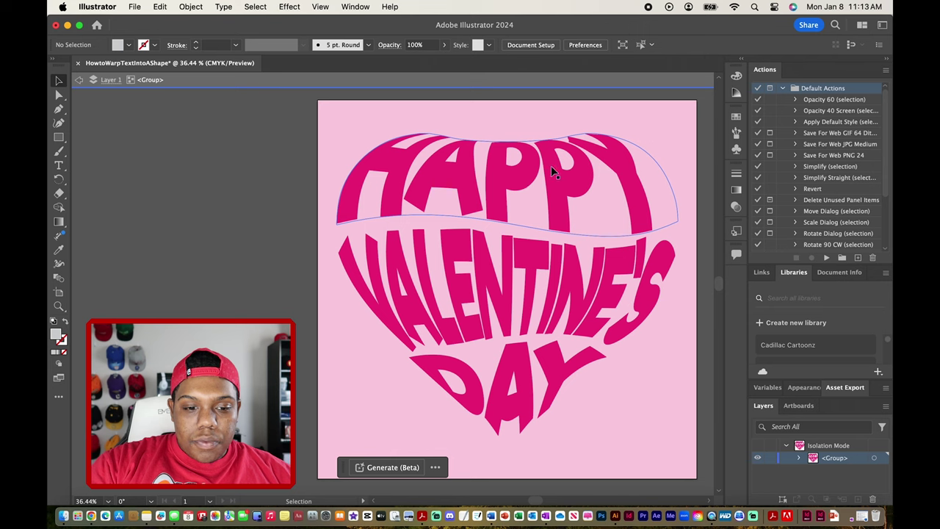
pyautogui.click(540, 220)
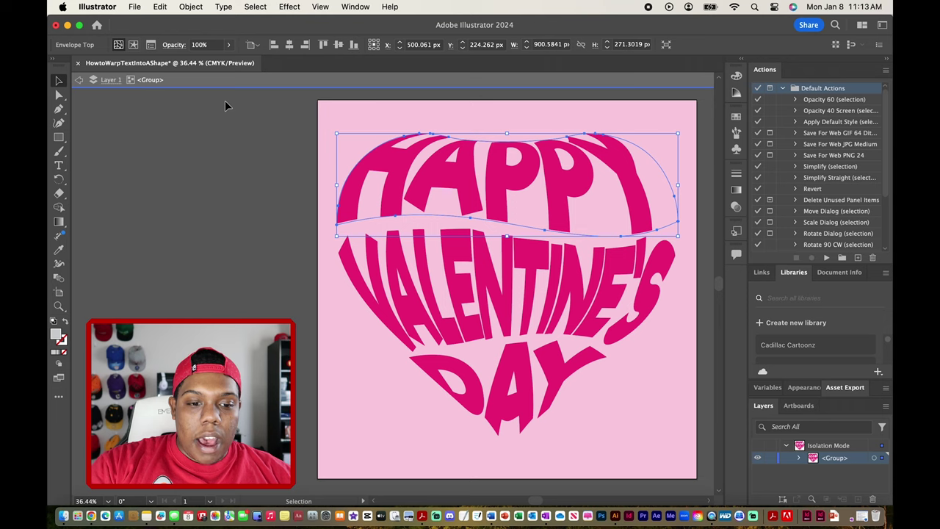
pyautogui.click(135, 46)
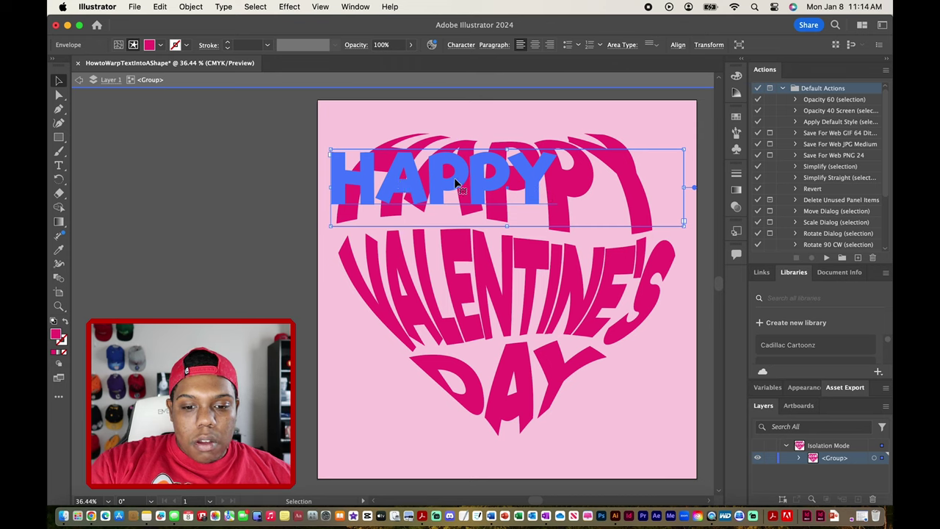
pyautogui.doubleClick(507, 174)
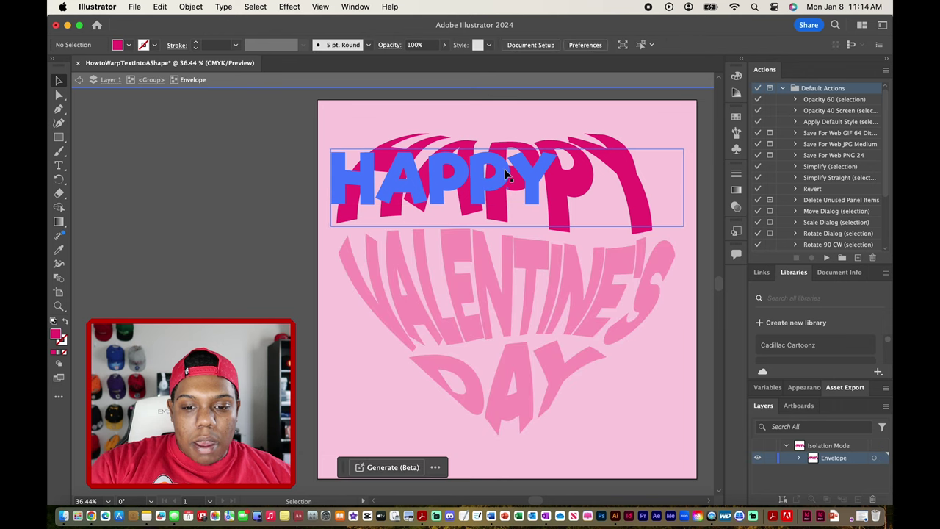
pyautogui.doubleClick(509, 172)
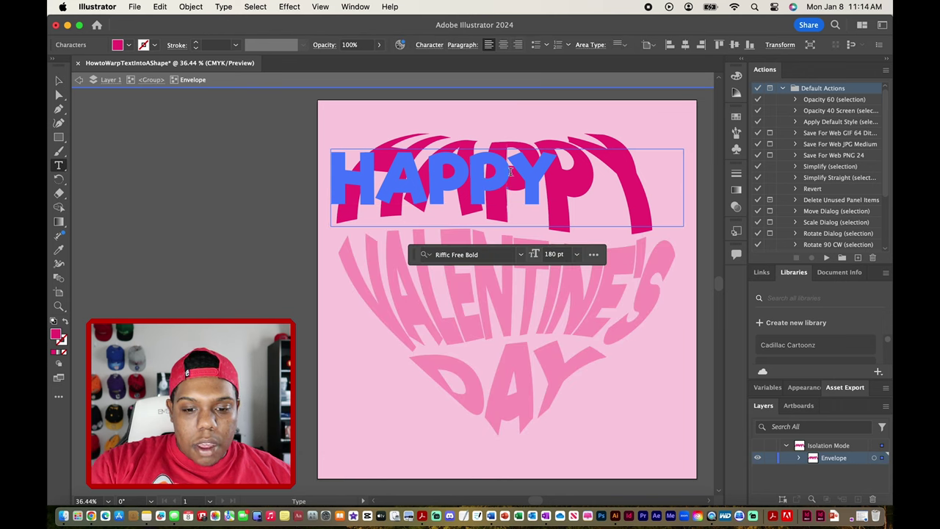
# Select just the letter A in HAPPY and fill it with a dark green swatch.
pyautogui.moveTo(510, 171); pyautogui.dragTo(385, 180)
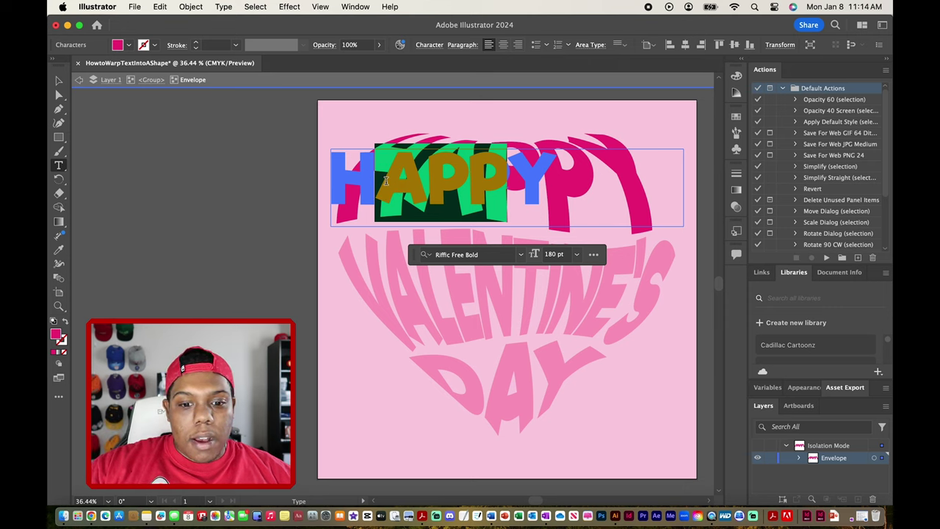
pyautogui.click(416, 182)
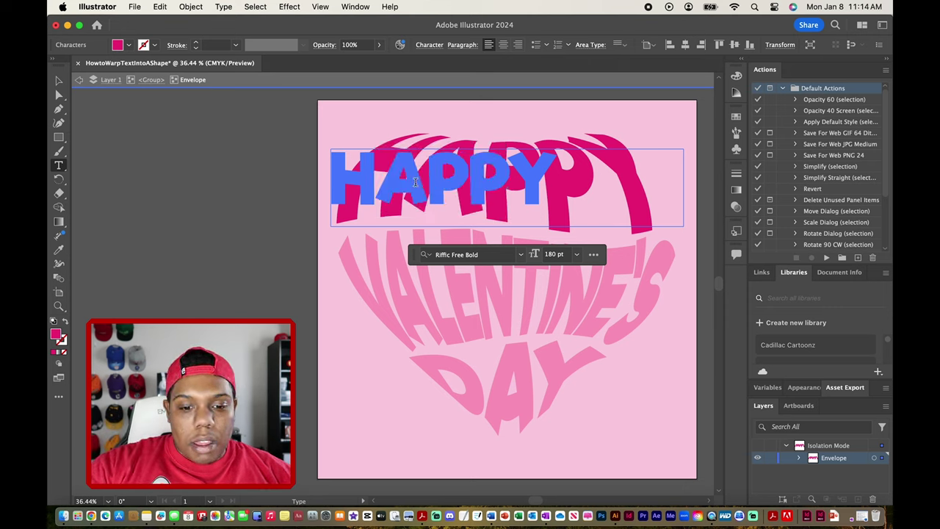
pyautogui.moveTo(376, 180); pyautogui.dragTo(422, 180)
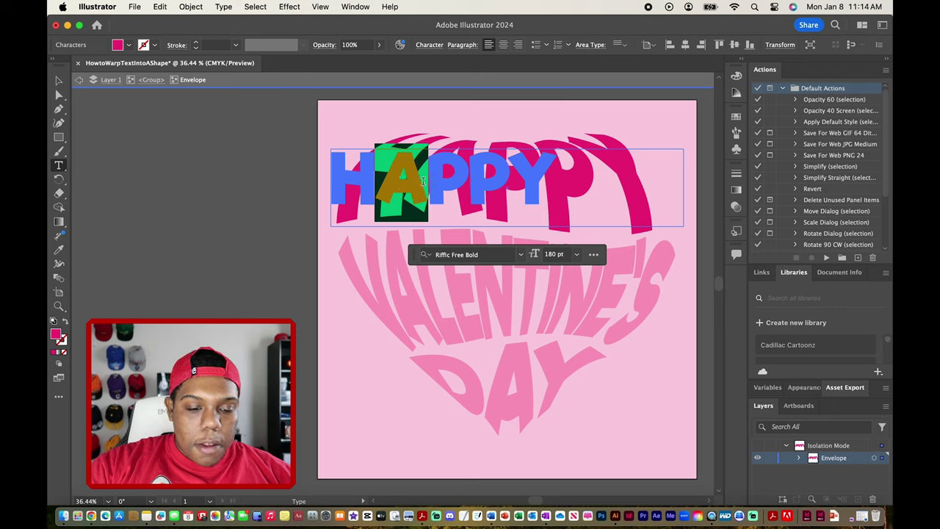
pyautogui.click(129, 47)
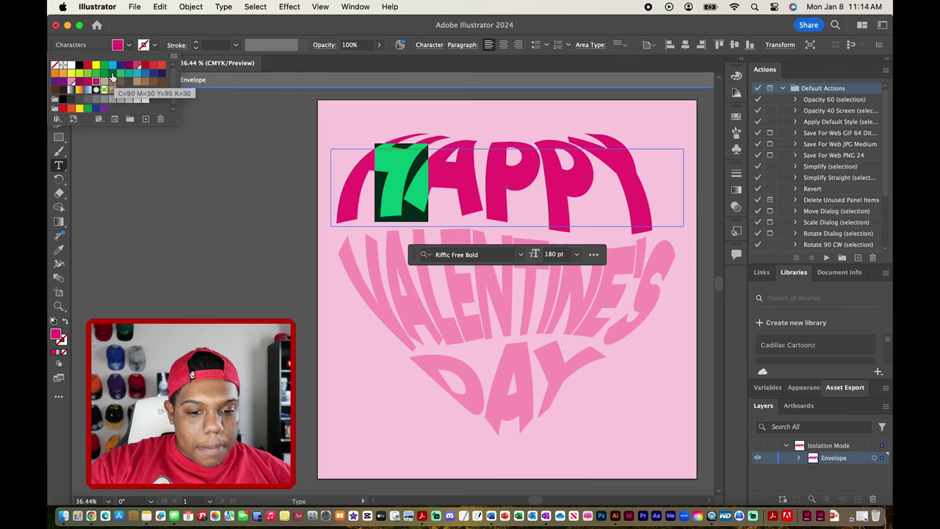
pyautogui.click(112, 76)
pyautogui.press('Escape')
pyautogui.press('Escape')
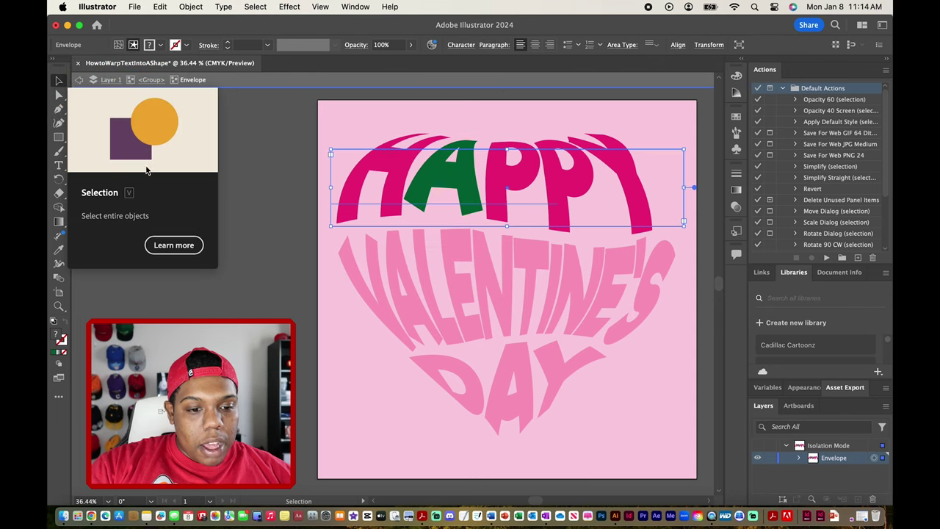
pyautogui.click(199, 173)
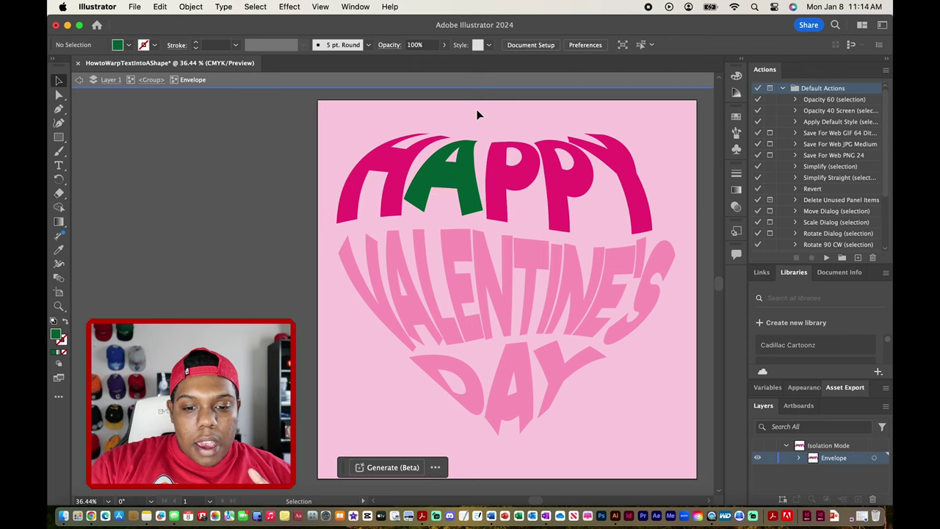
pyautogui.click(470, 152)
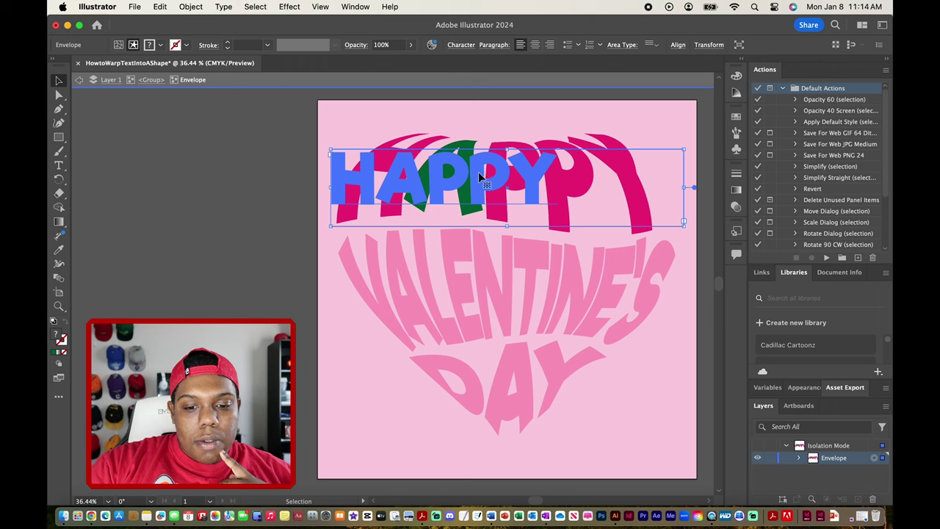
pyautogui.doubleClick(470, 176)
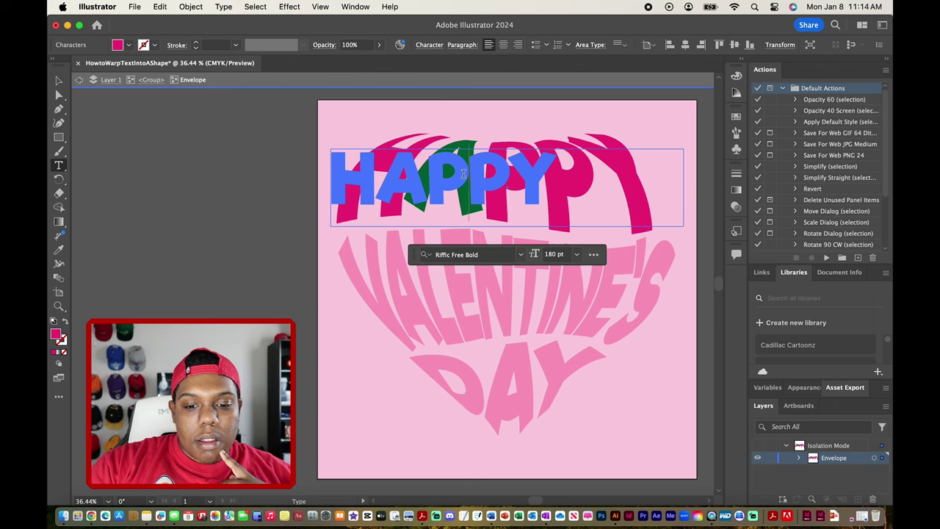
pyautogui.moveTo(468, 175); pyautogui.dragTo(571, 180)
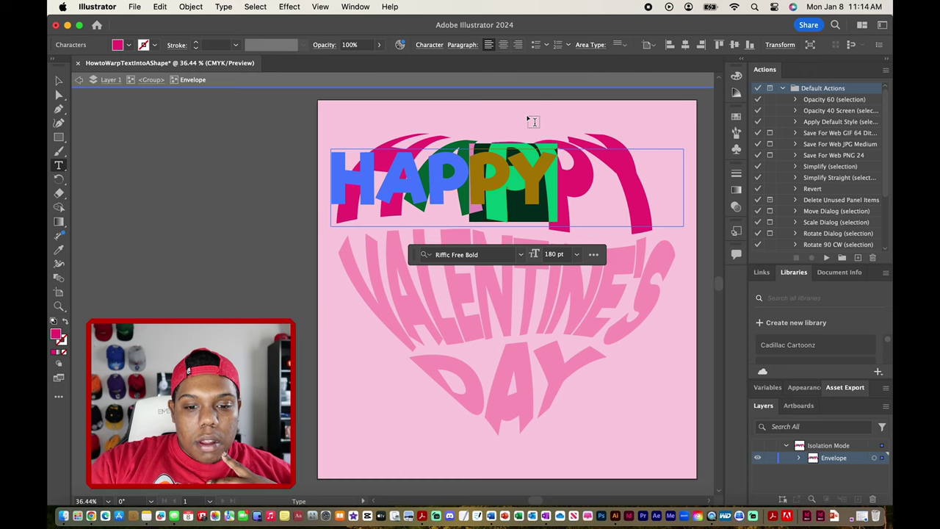
pyautogui.press('Escape')
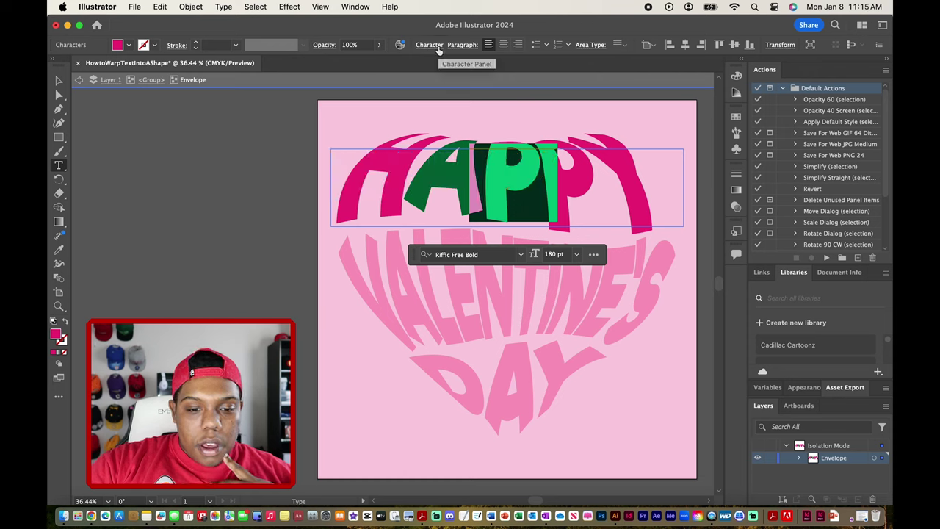
pyautogui.click(430, 45)
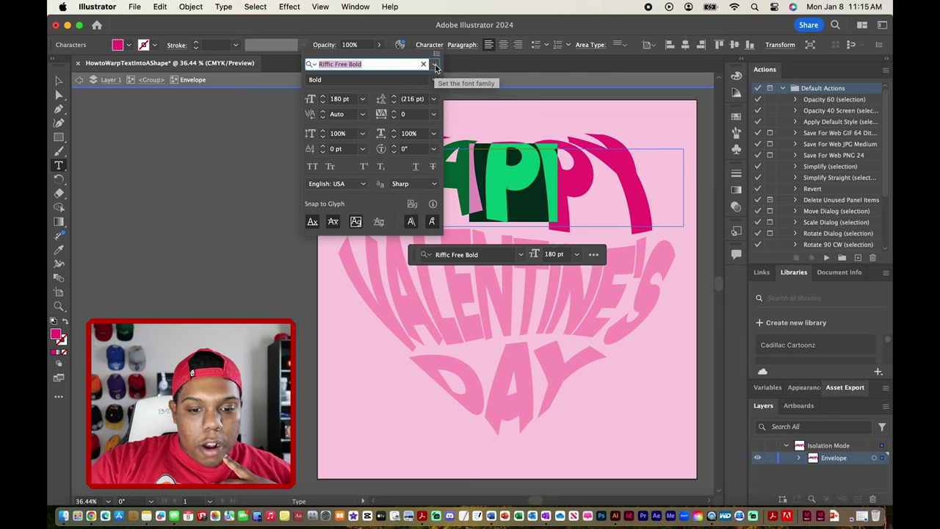
pyautogui.click(435, 65)
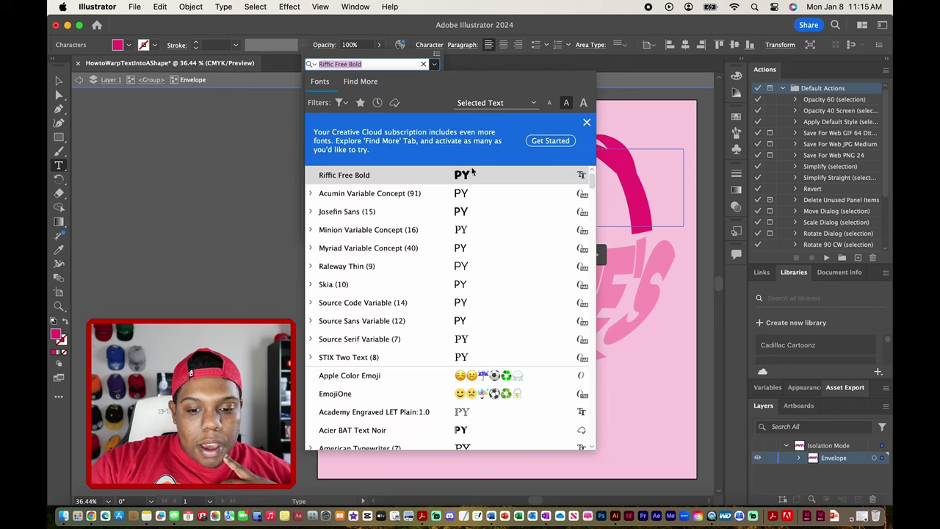
pyautogui.scroll(-10, 500, 272)
pyautogui.scroll(-5, 500, 273)
pyautogui.scroll(3, 500, 273)
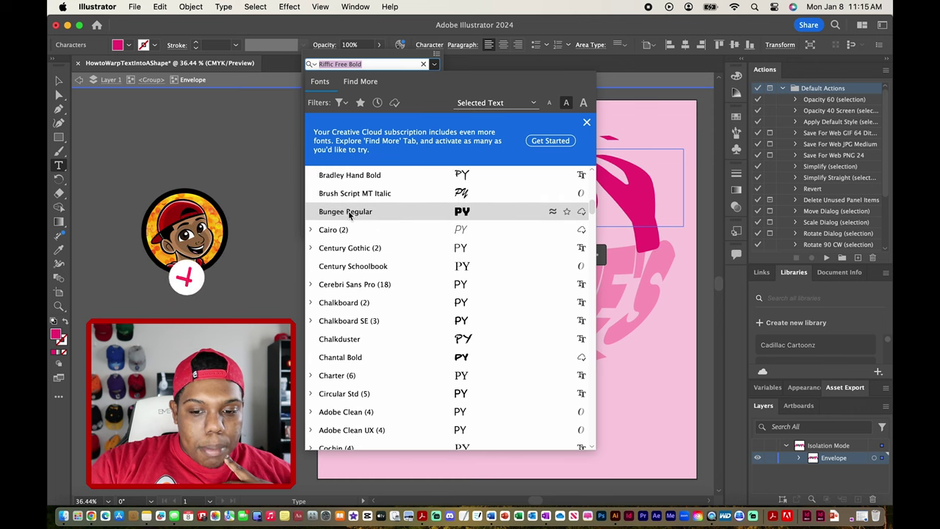
pyautogui.click(388, 213)
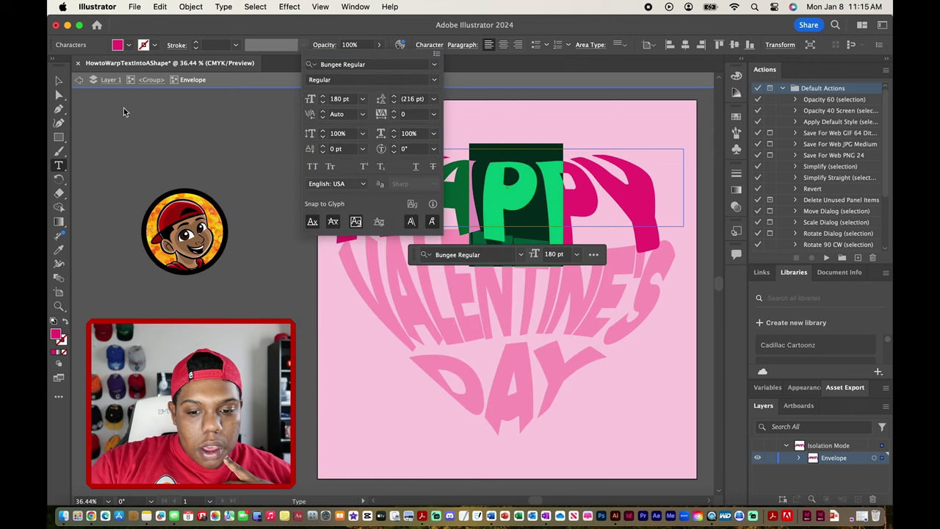
pyautogui.press('Escape')
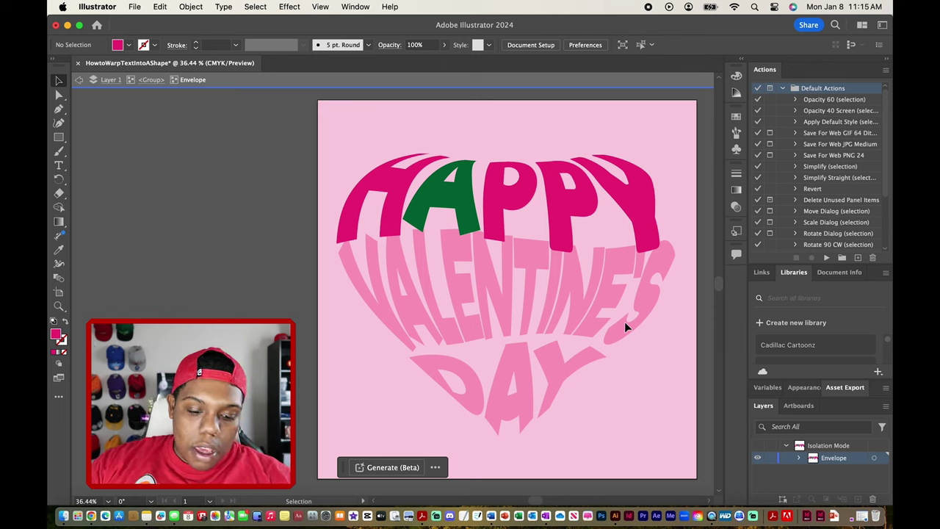
pyautogui.press('super+z')
pyautogui.press('super+z')
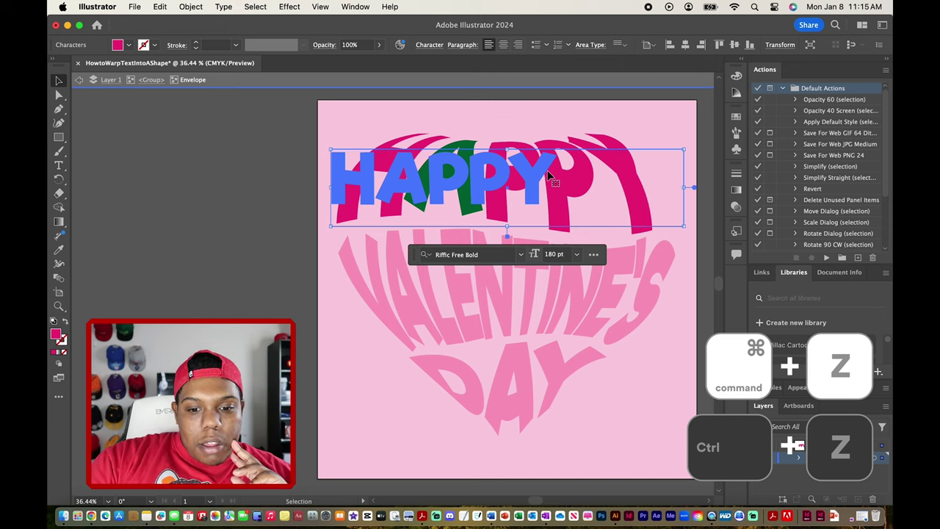
pyautogui.click(220, 186)
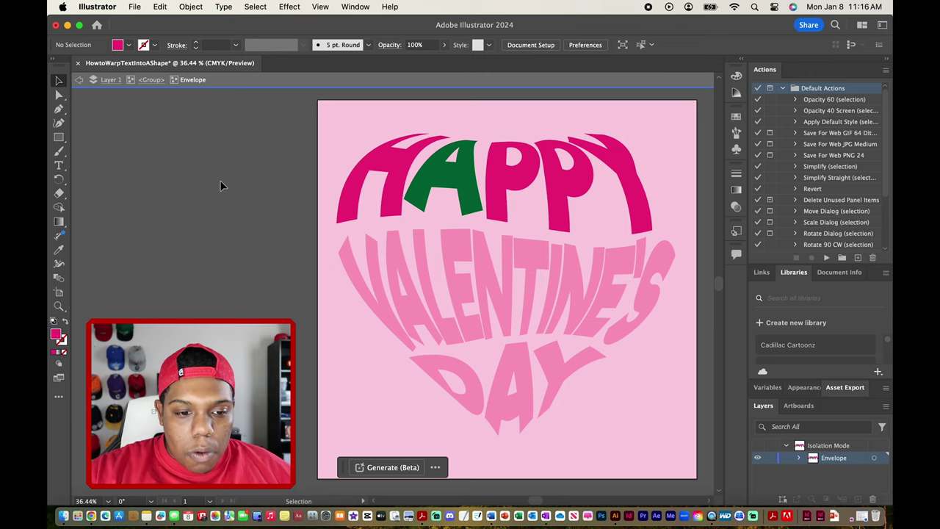
# Exit isolation mode and select the whole warped heart text group.
pyautogui.click(473, 293)
pyautogui.press('Escape')
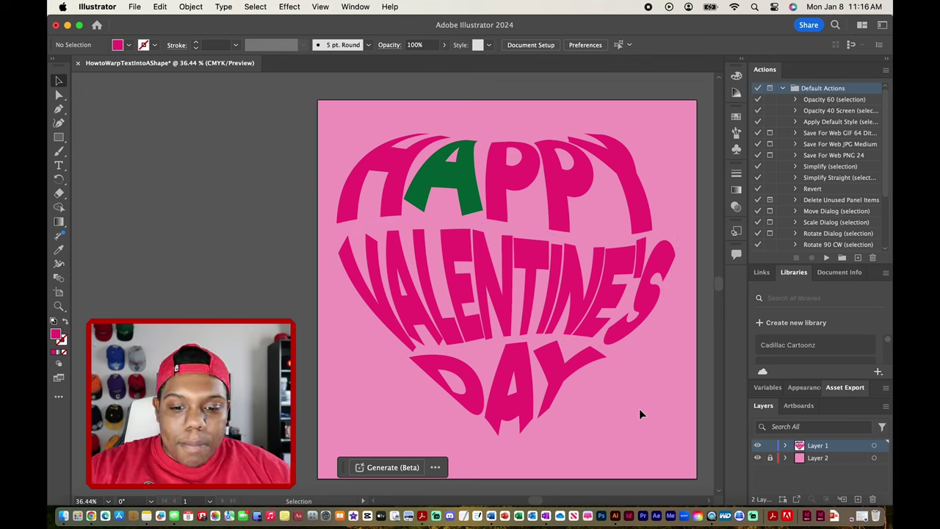
pyautogui.click(487, 267)
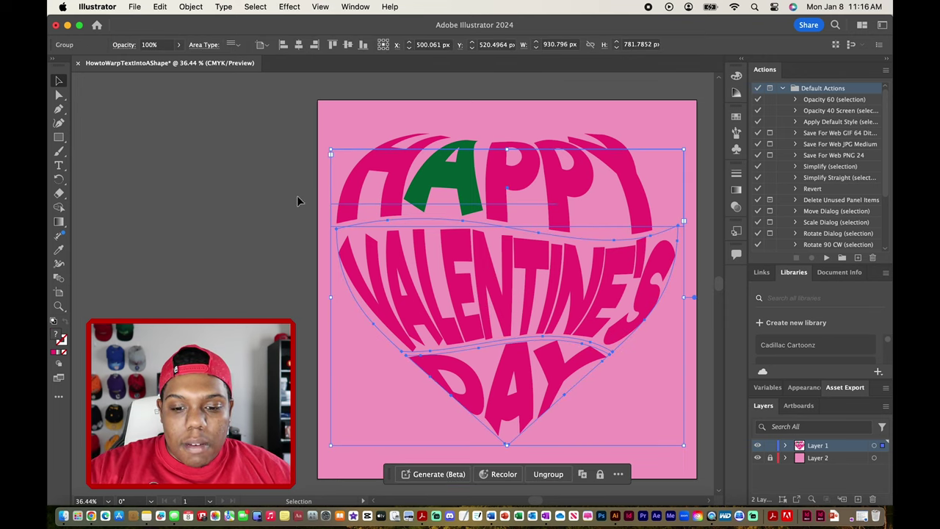